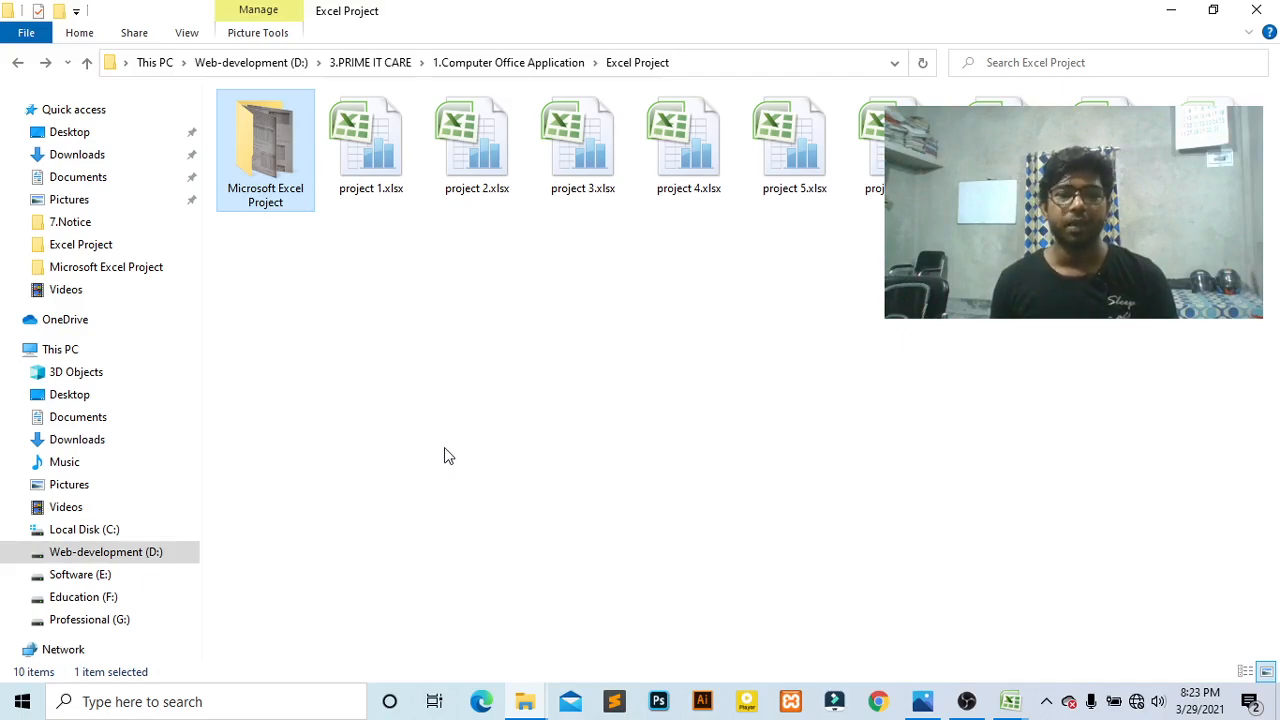
# Step: Switch to the Excel-project-2.JPG photo in Photos and read the project 3 Result Sheet instructions, sample table and IF formula
pyautogui.click(922, 701)
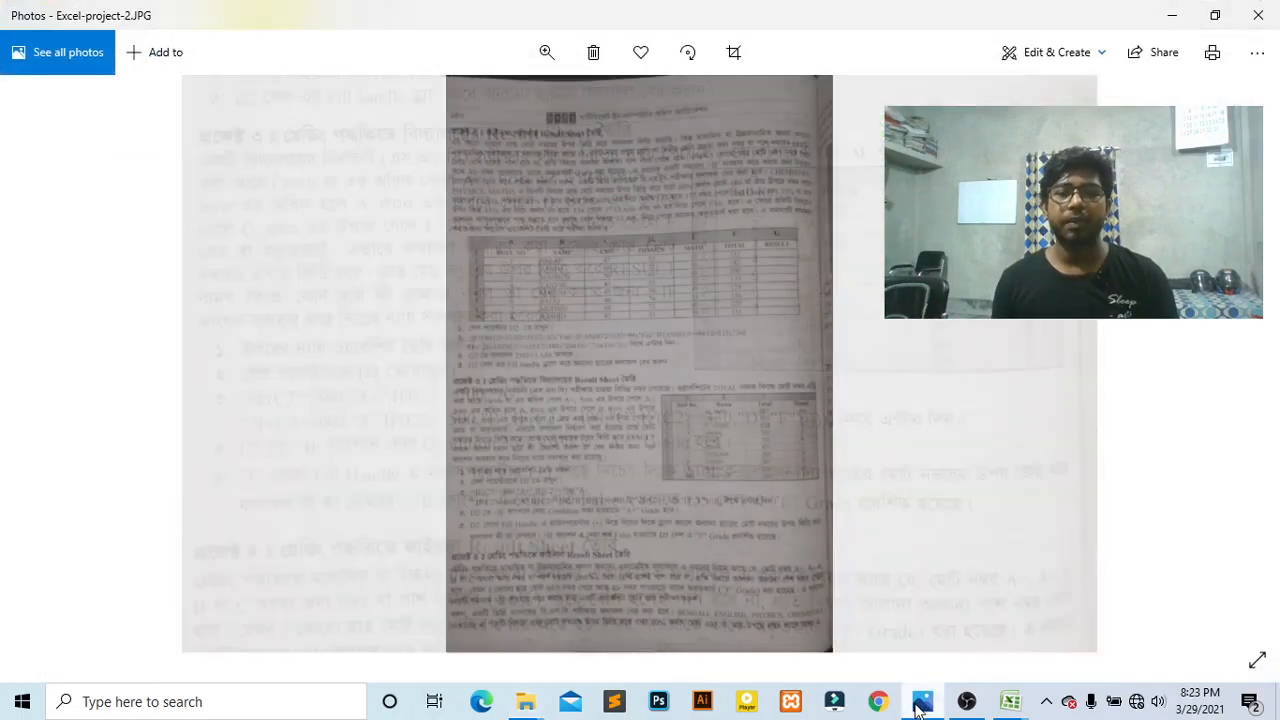
pyautogui.scroll(5, 599, 392)
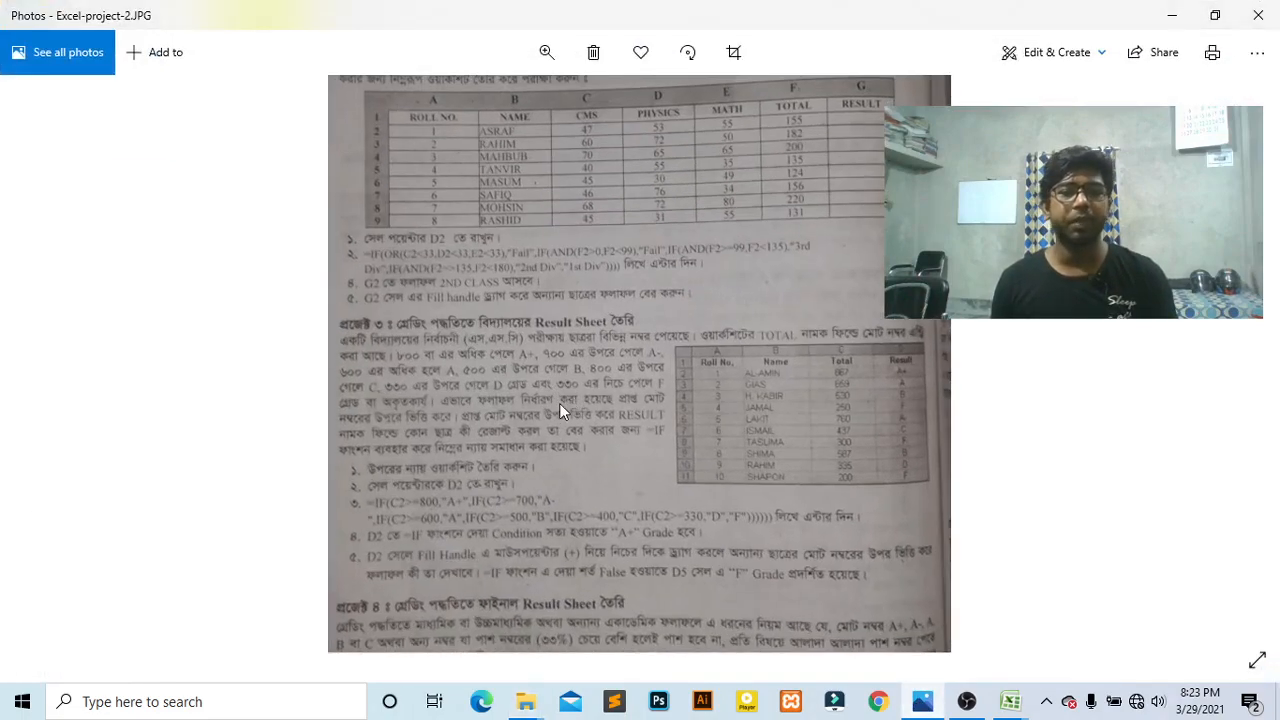
pyautogui.scroll(2, 463, 358)
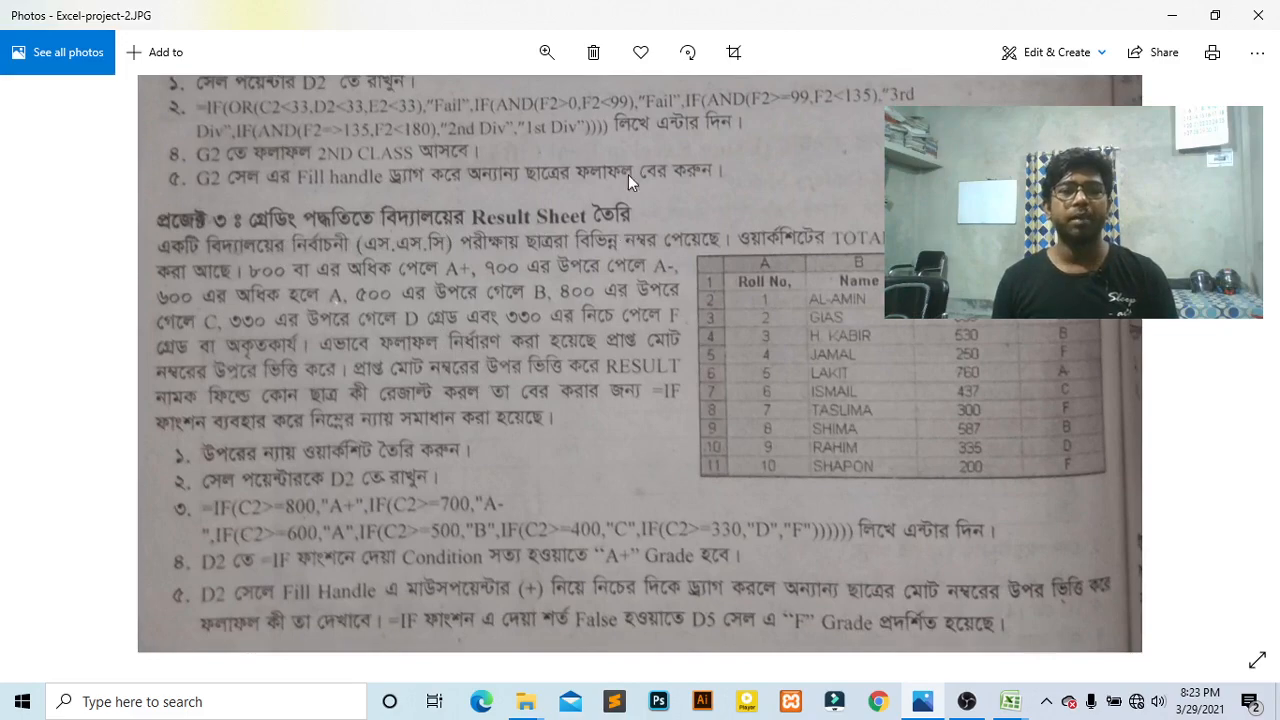
pyautogui.scroll(5, 643, 318)
pyautogui.moveTo(634, 338); pyautogui.dragTo(593, 223)
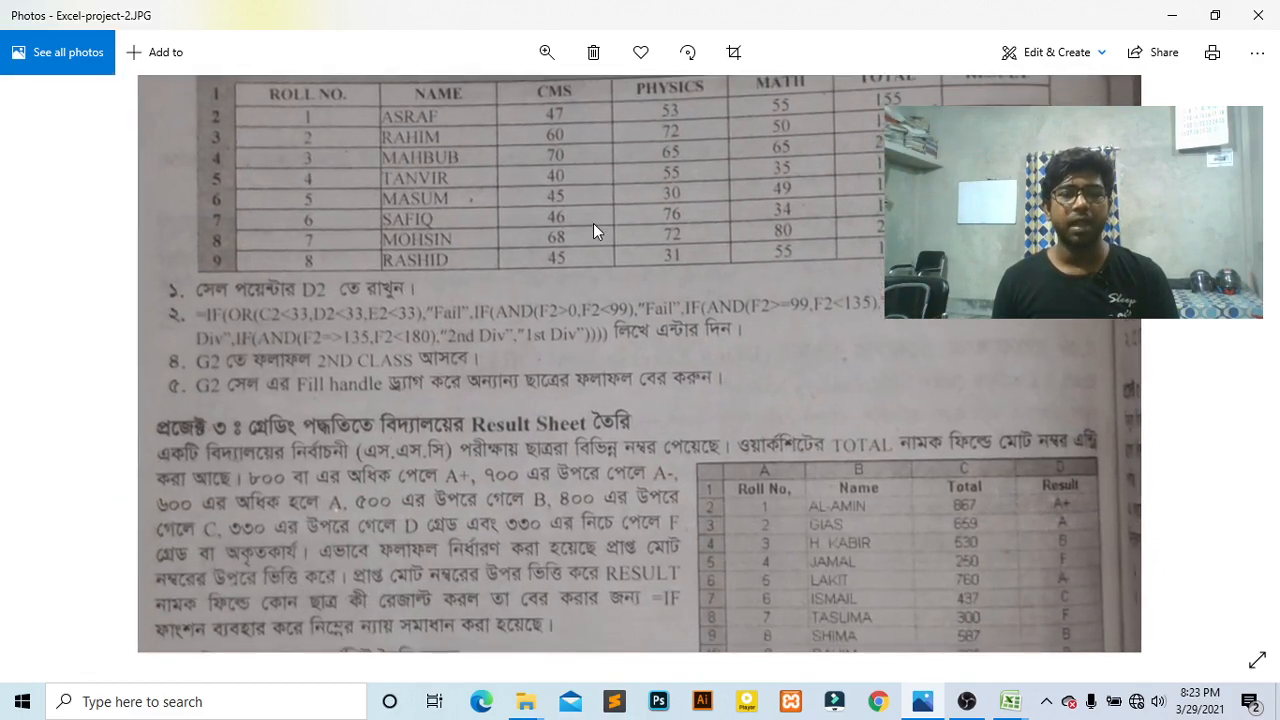
pyautogui.moveTo(535, 550); pyautogui.dragTo(514, 301)
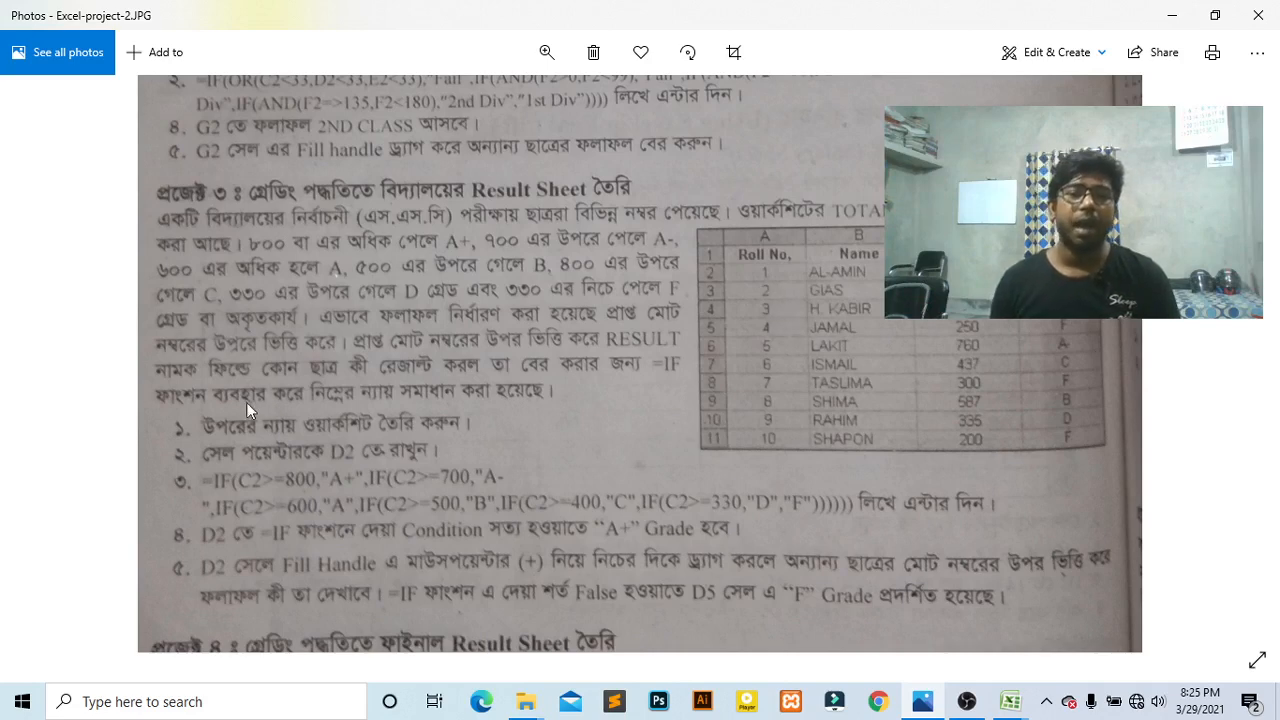
pyautogui.moveTo(335, 420); pyautogui.dragTo(300, 370)
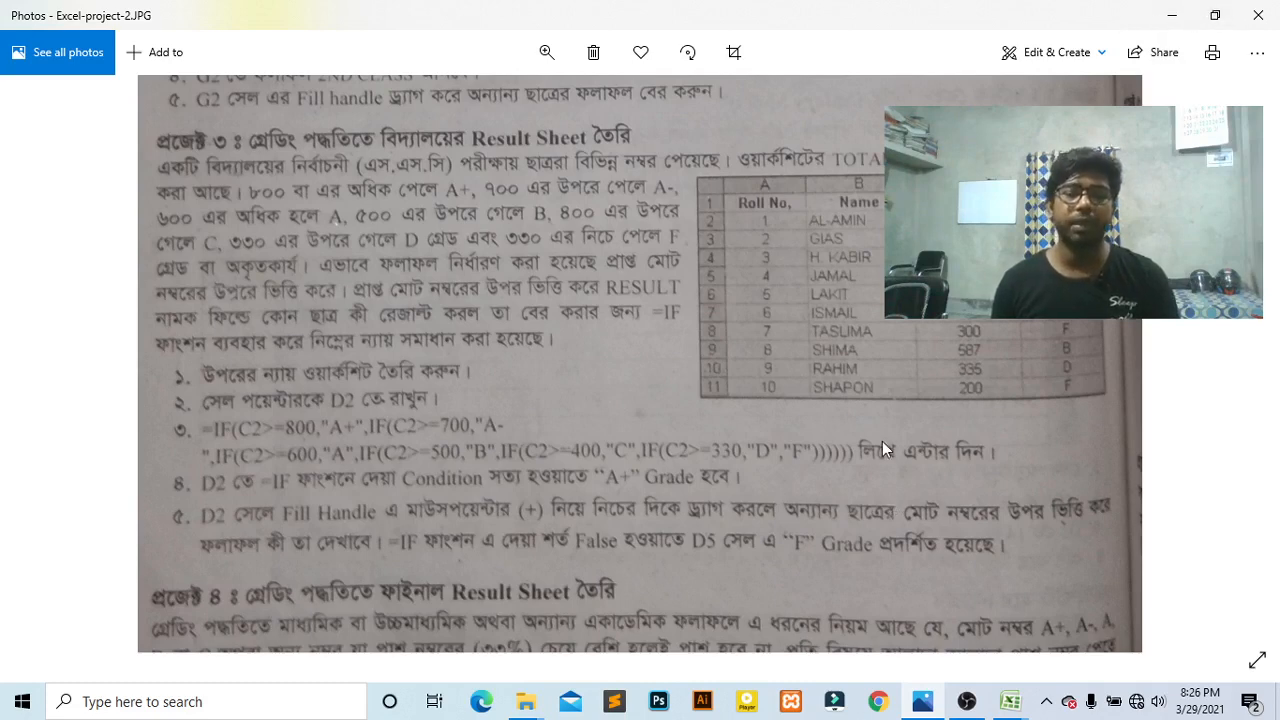
# Step: Switch to the project 3.xlsx workbook in Excel and examine the ROLL NO, NAME, TOTAL and RESULT columns
pyautogui.click(1010, 701)
pyautogui.click(1100, 630)
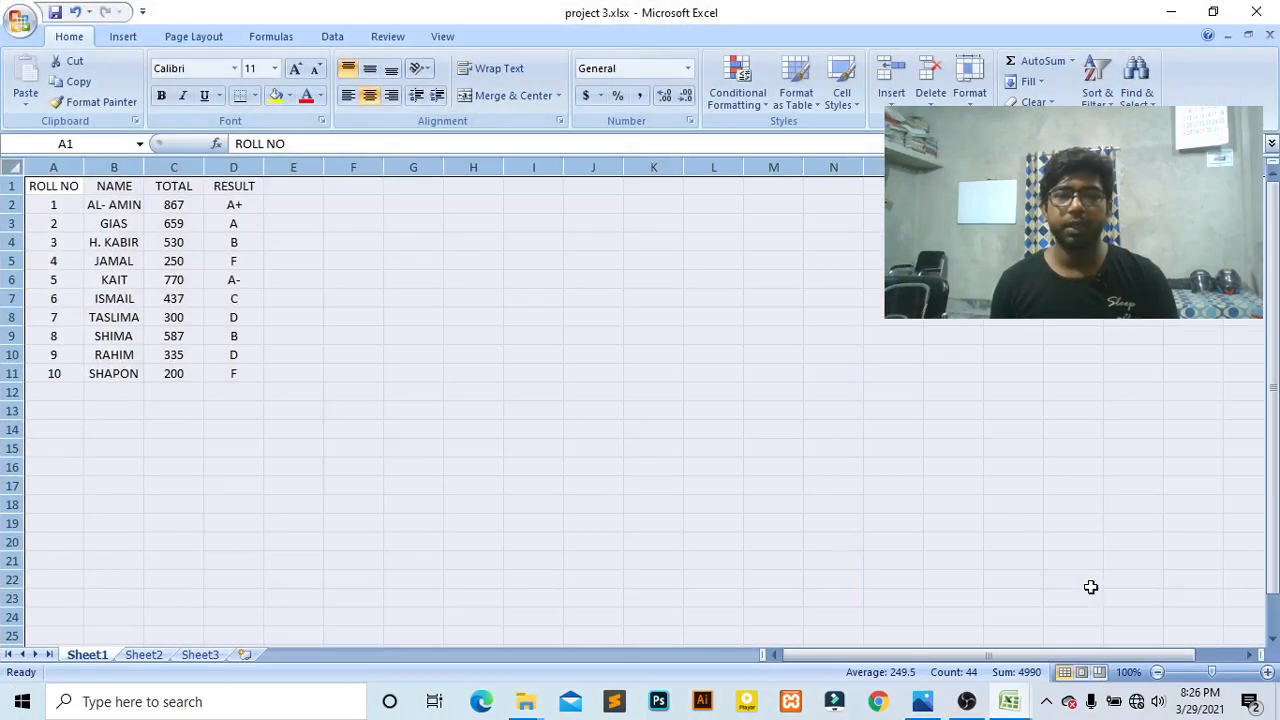
pyautogui.keyDown('ctrl'); pyautogui.scroll(3, 50, 245); pyautogui.keyUp('ctrl')
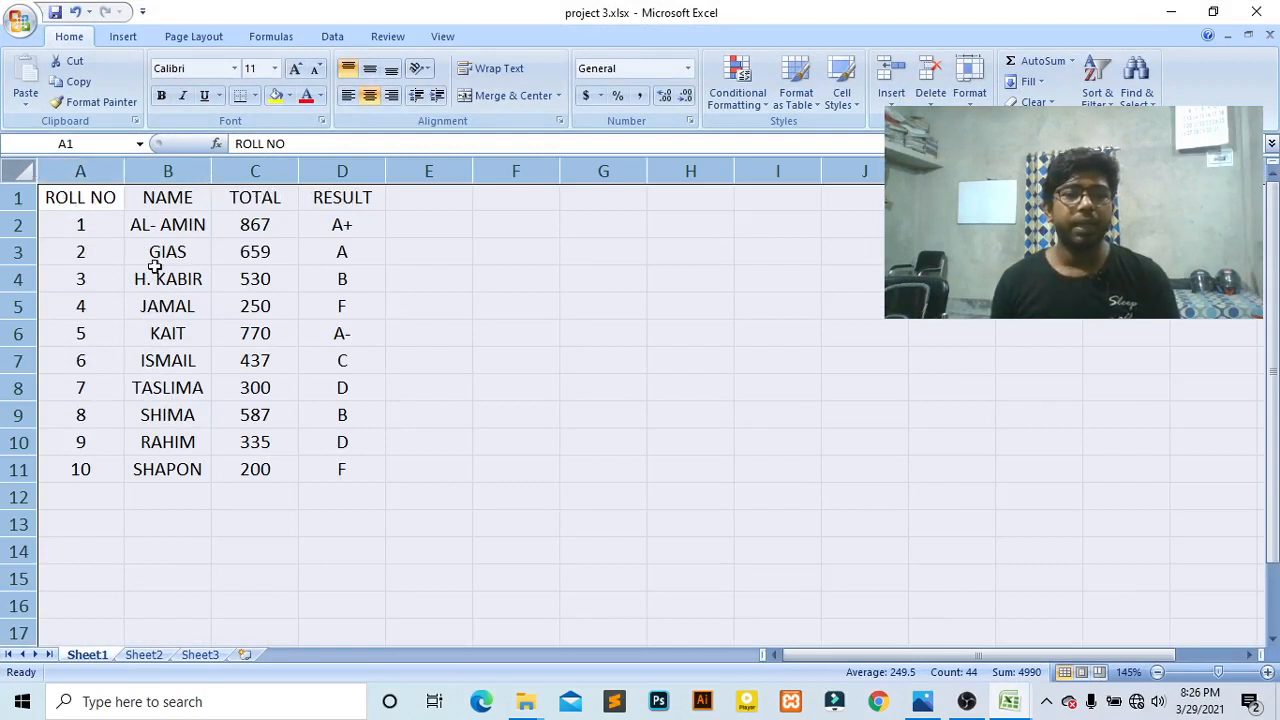
pyautogui.click(80, 171)
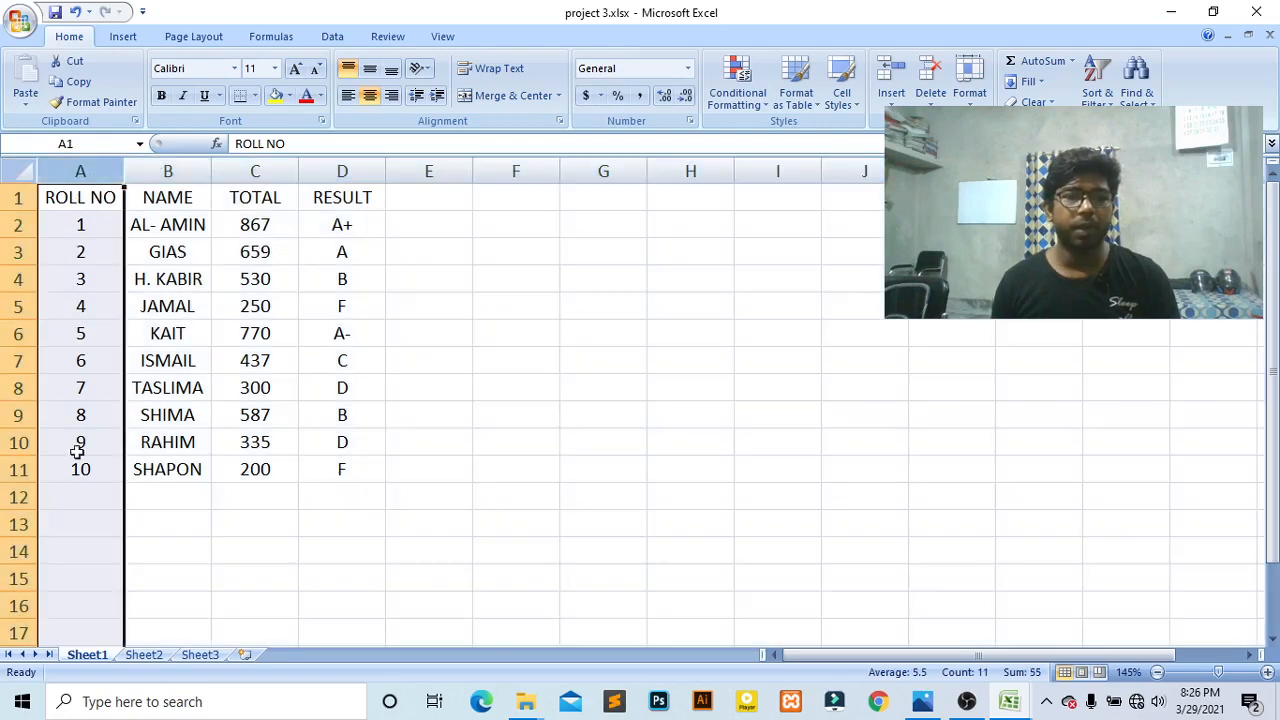
pyautogui.click(168, 171)
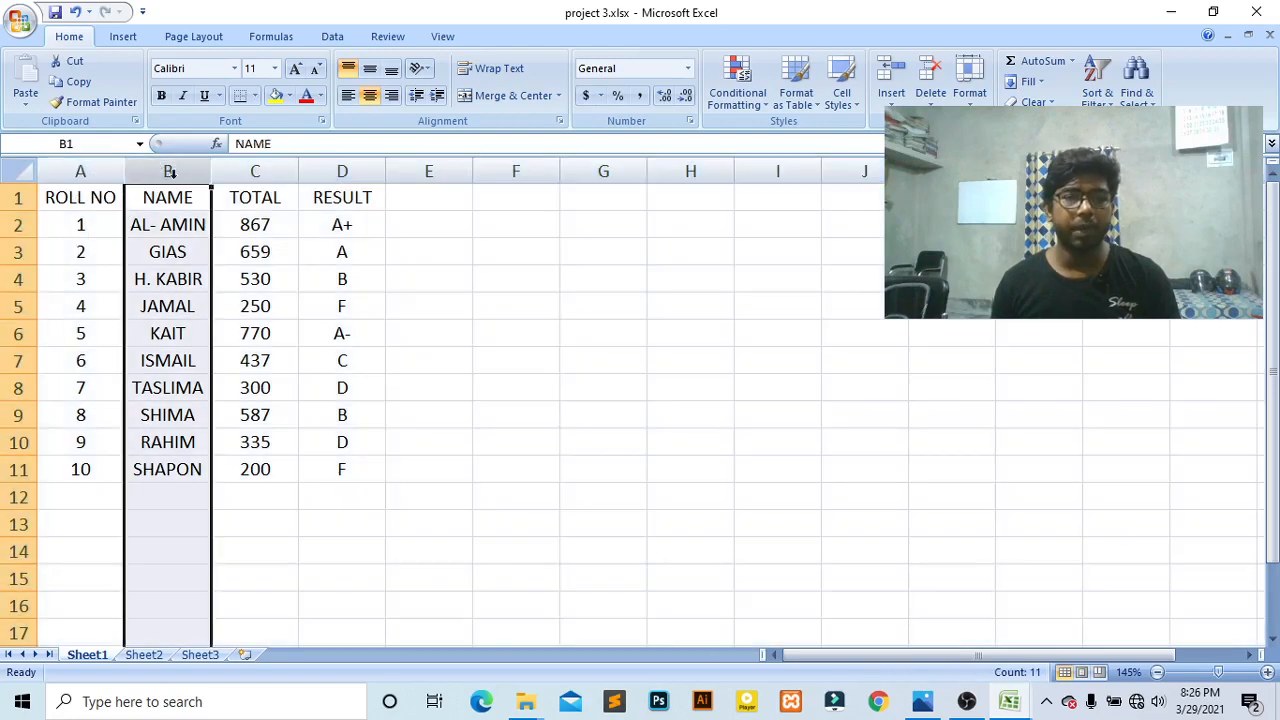
pyautogui.click(255, 172)
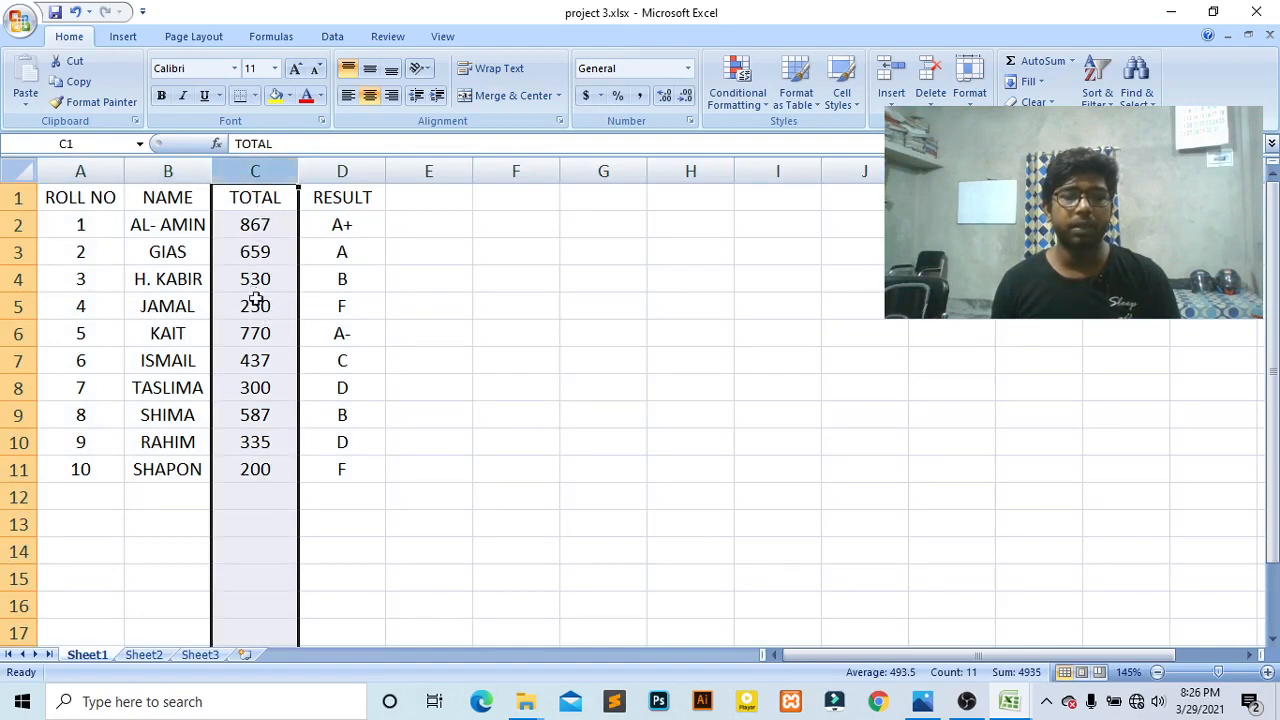
pyautogui.click(368, 161)
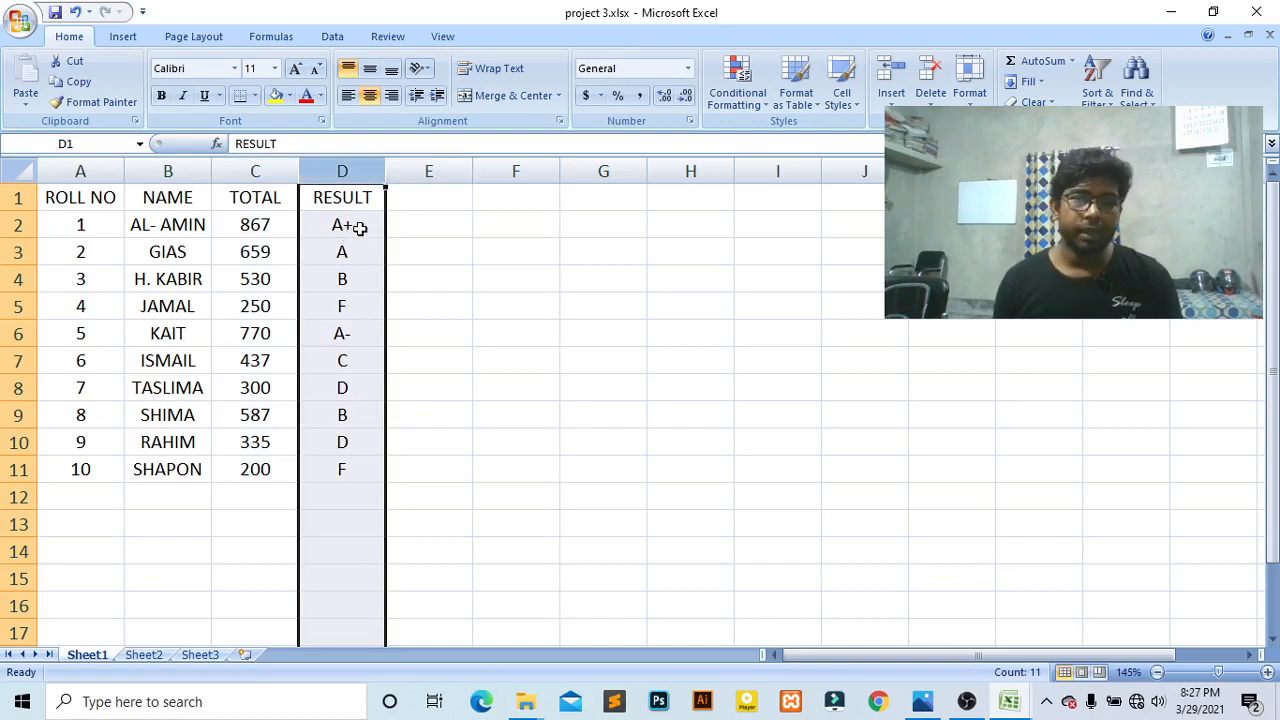
# Step: Examine the nested IF formula in cell D2, including its first condition and the A+ result
pyautogui.click(359, 227)
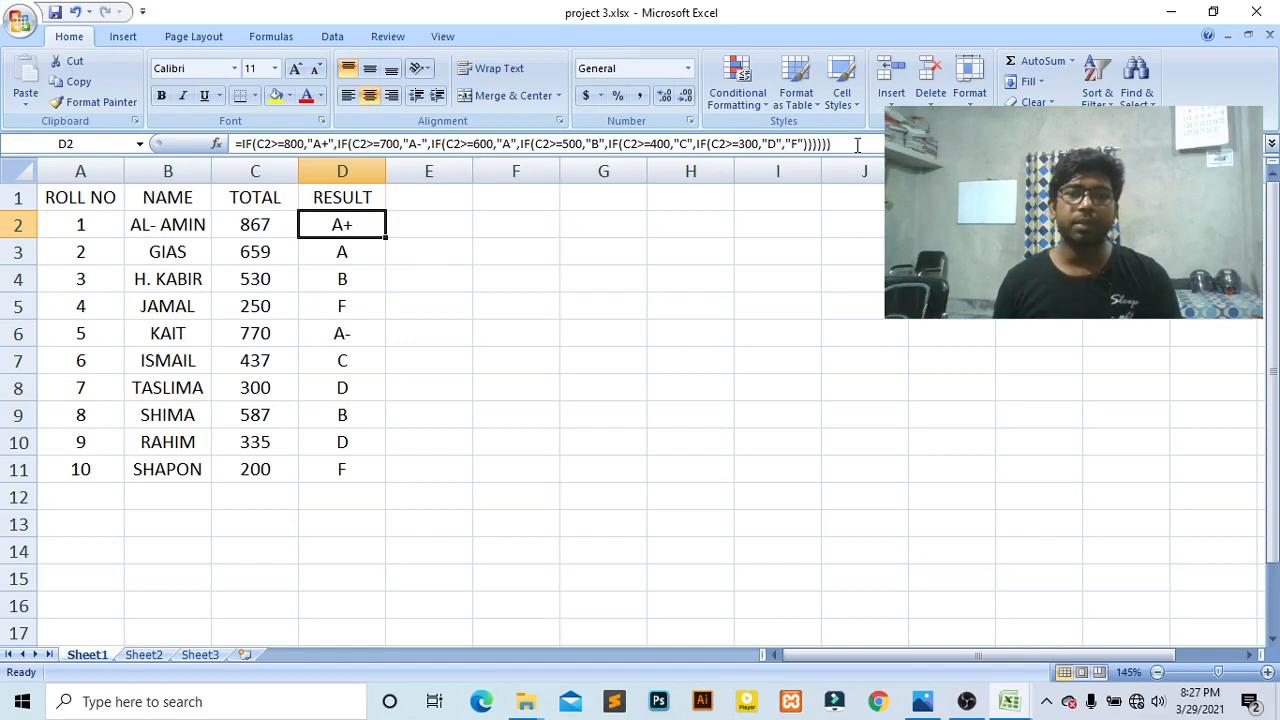
pyautogui.moveTo(857, 145); pyautogui.dragTo(147, 146)
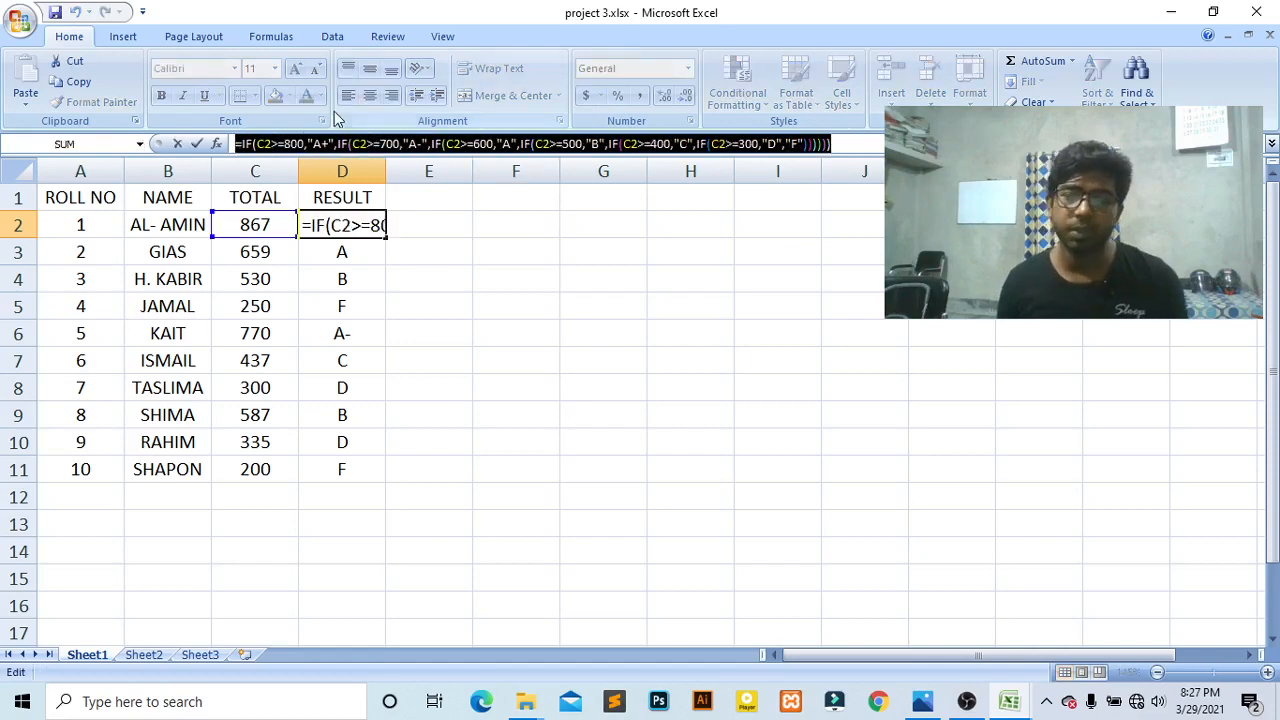
pyautogui.click(256, 145)
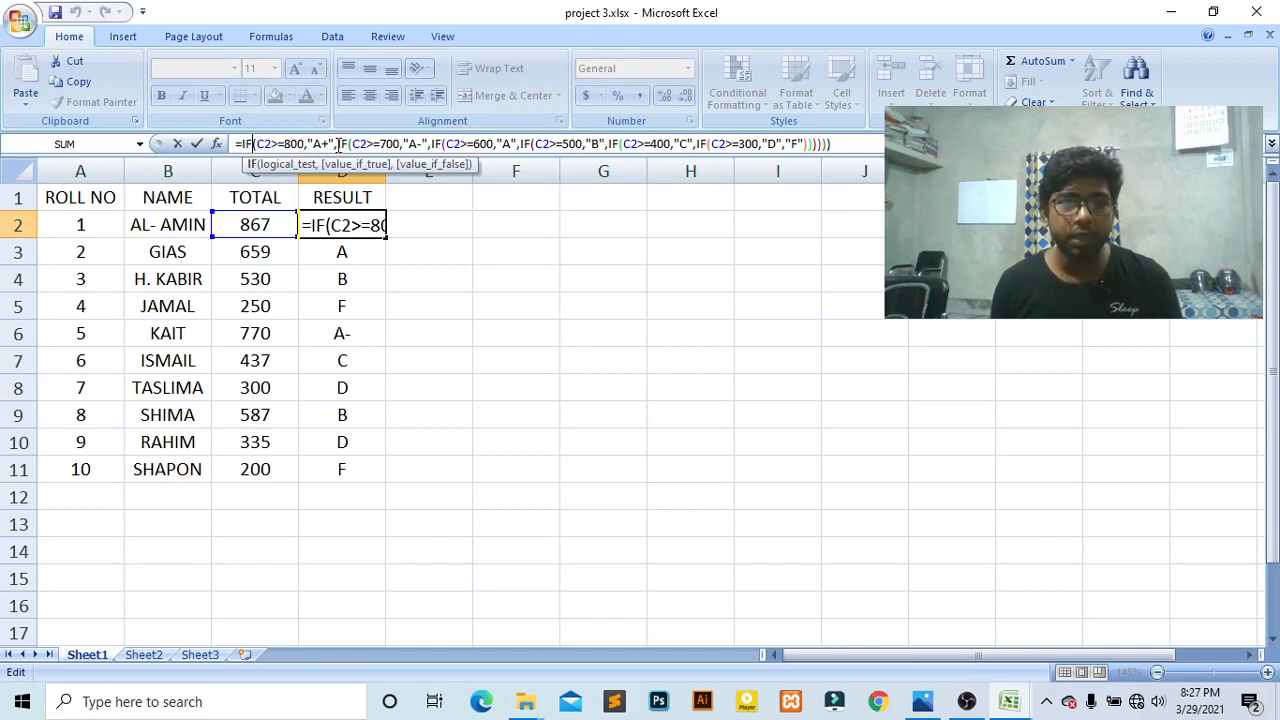
pyautogui.moveTo(336, 143); pyautogui.dragTo(316, 172)
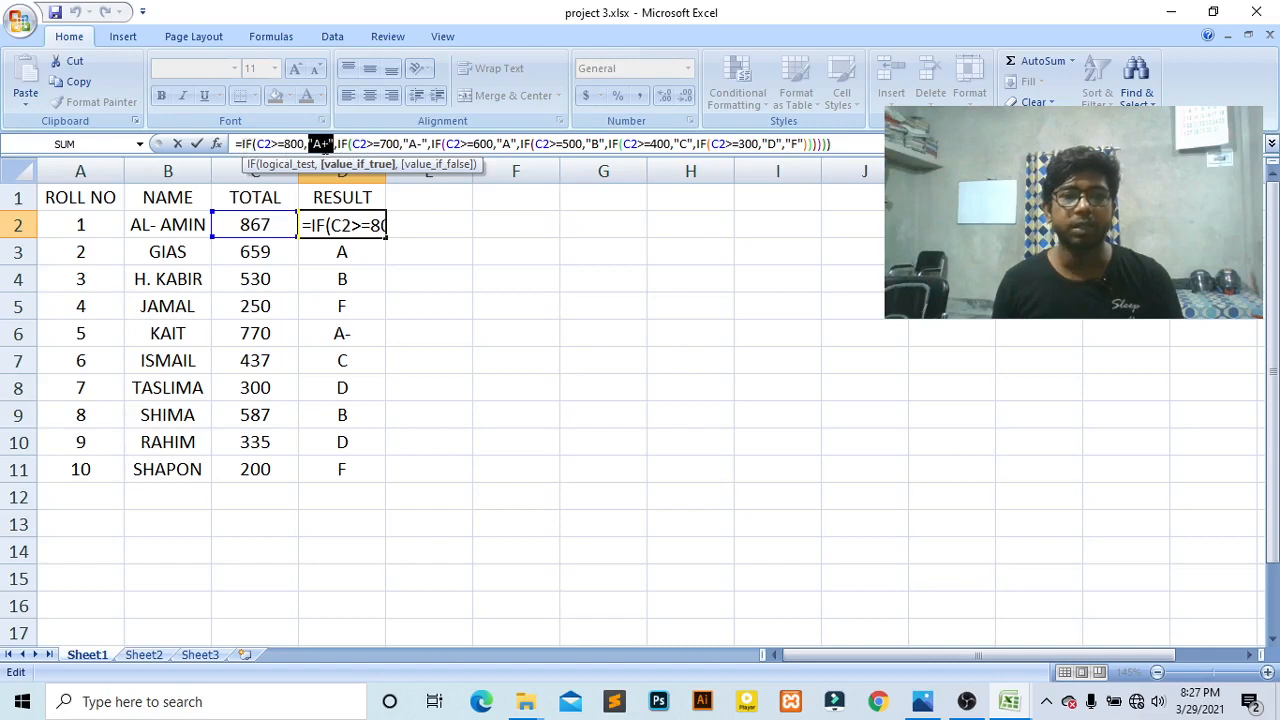
pyautogui.moveTo(337, 143); pyautogui.dragTo(405, 145)
pyautogui.click(328, 145)
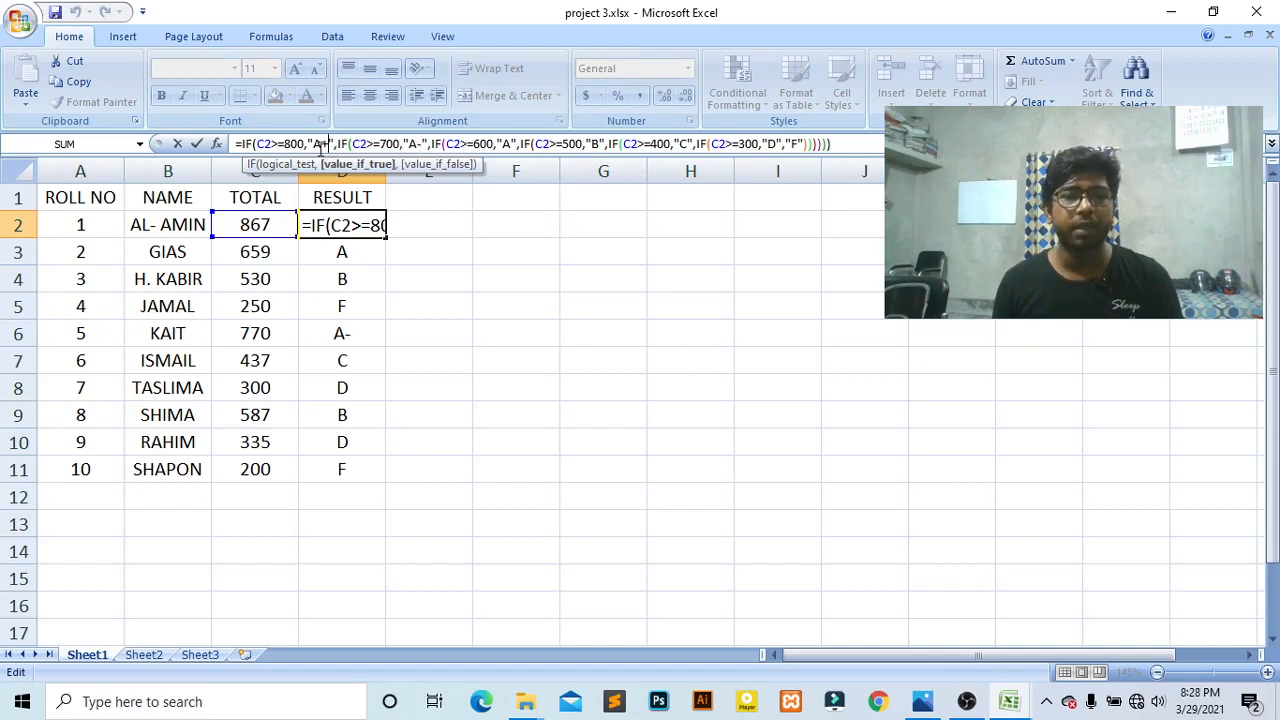
# Step: In the D2 formula, change the grade for C2>=700 to "A" and the grade for C2>=600 to "A-"
pyautogui.click(423, 145)
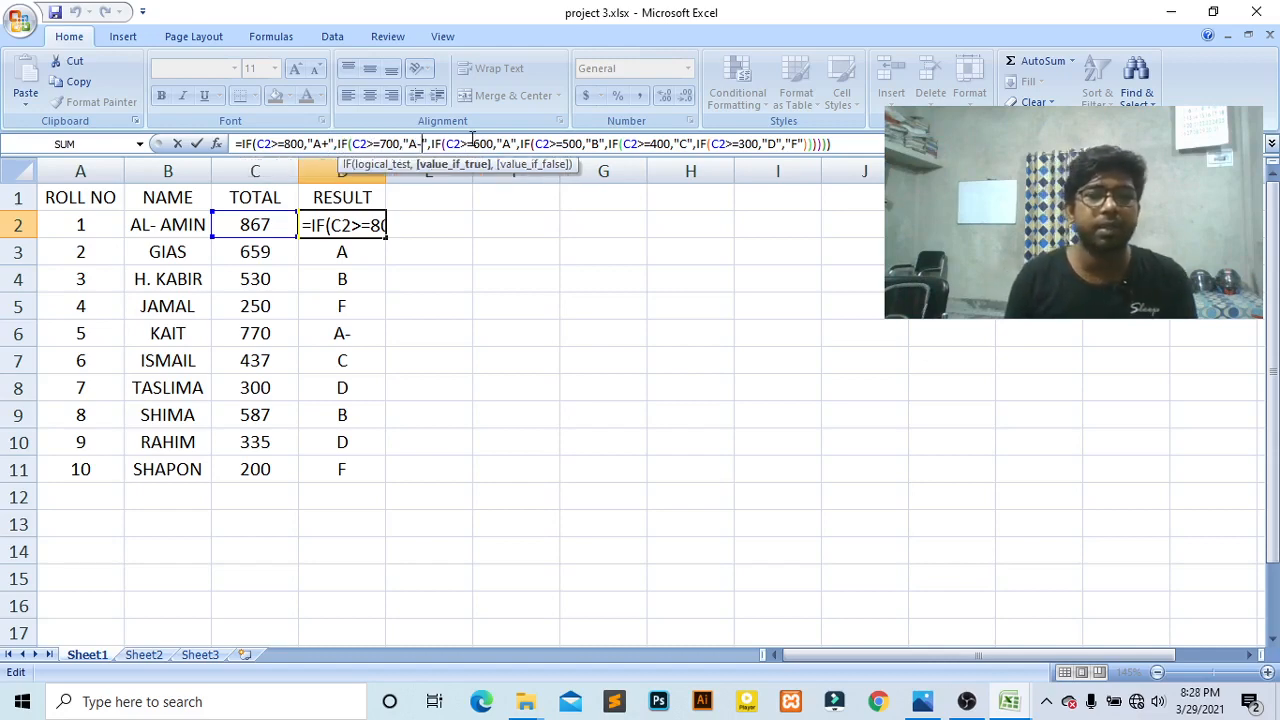
pyautogui.press('BackSpace')
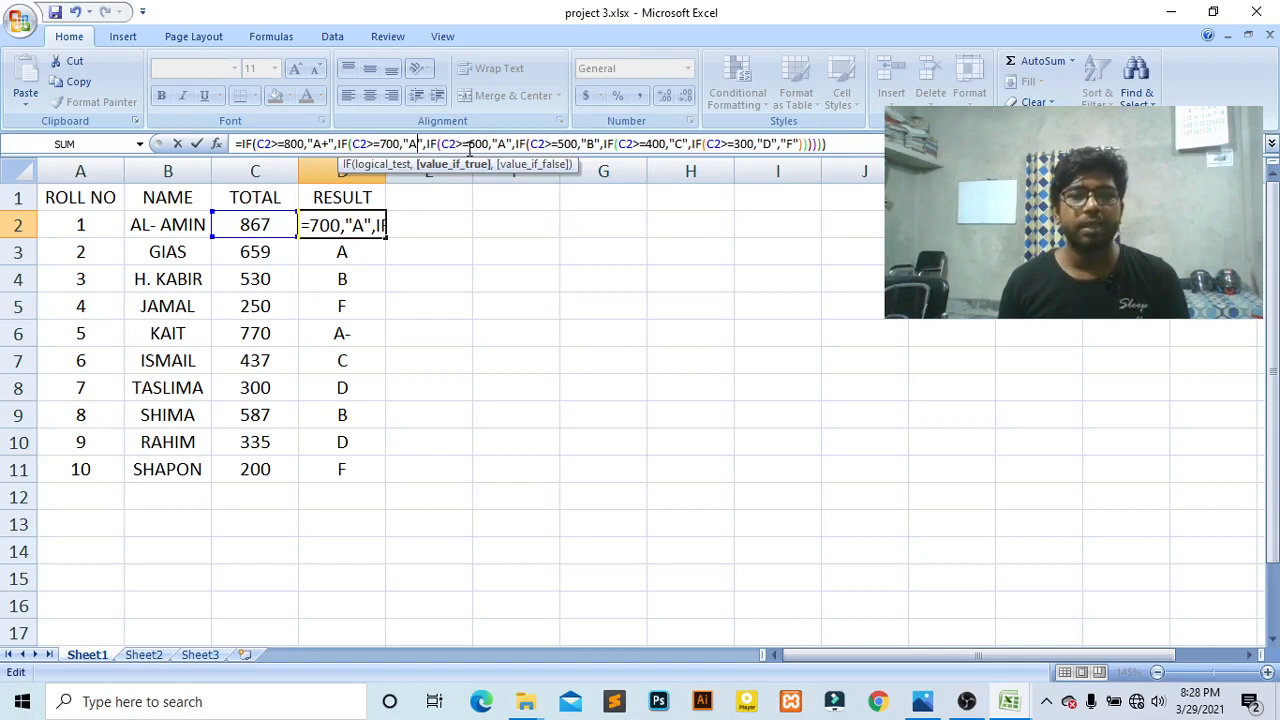
pyautogui.click(473, 145)
pyautogui.press('BackSpace')
pyautogui.write('6')
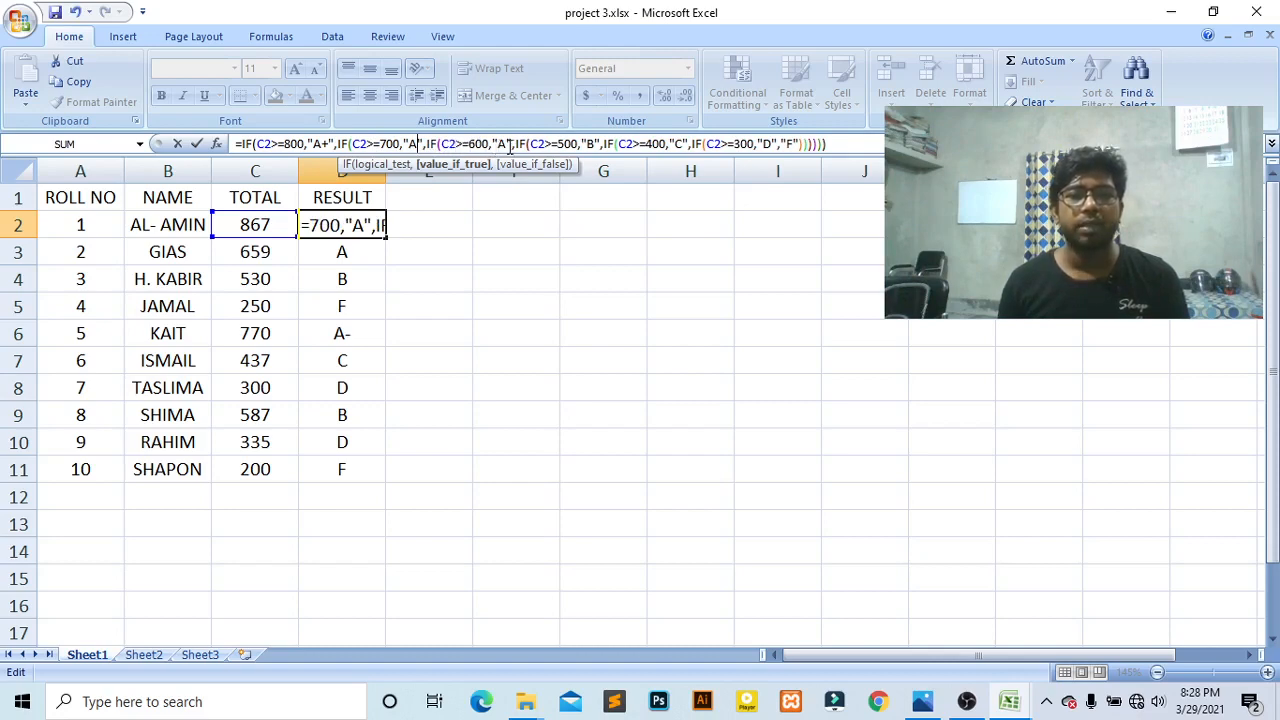
pyautogui.click(510, 145)
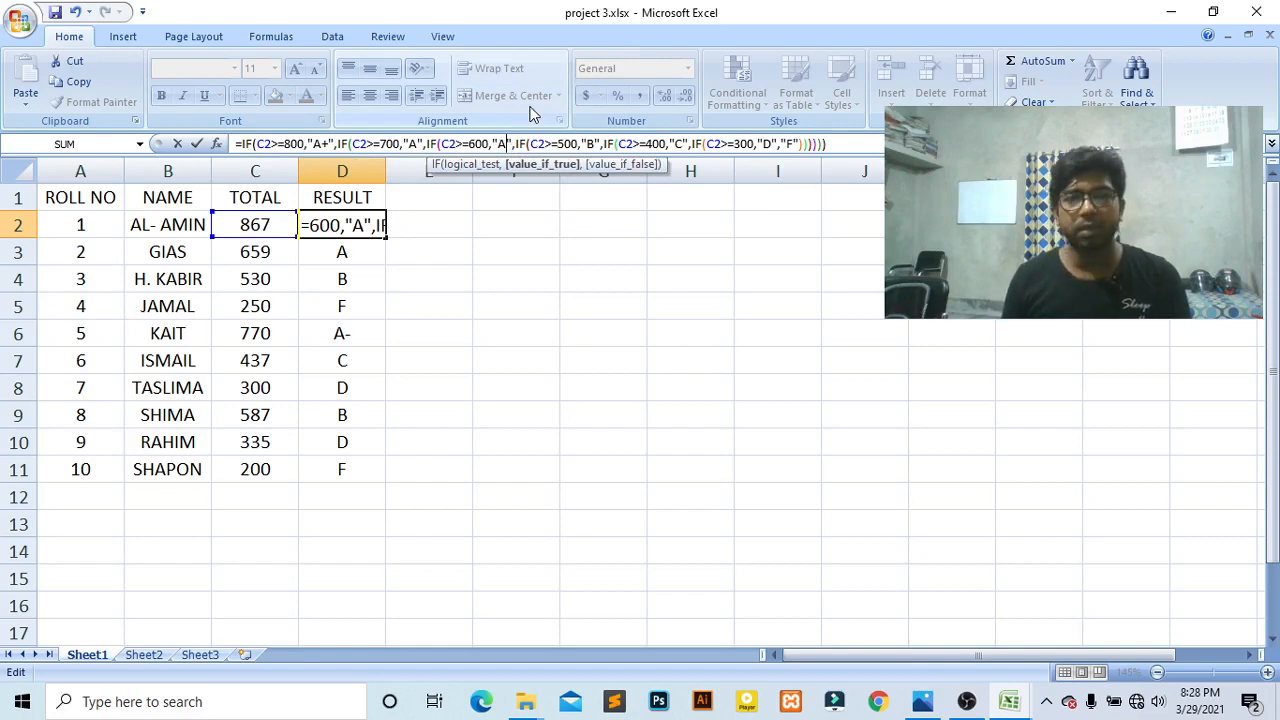
pyautogui.write('-')
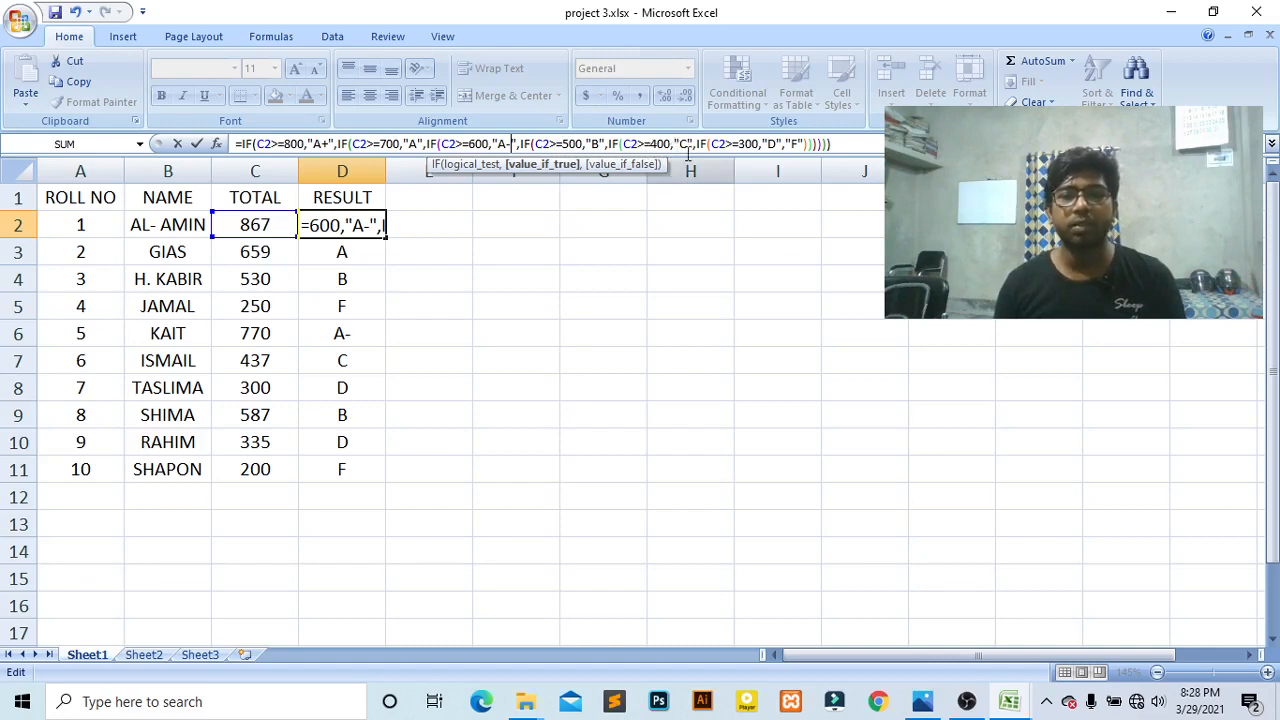
# Step: Check the D-grade threshold in the project photo and set that condition in the D2 formula to C2>=330
pyautogui.click(757, 144)
pyautogui.write(',')
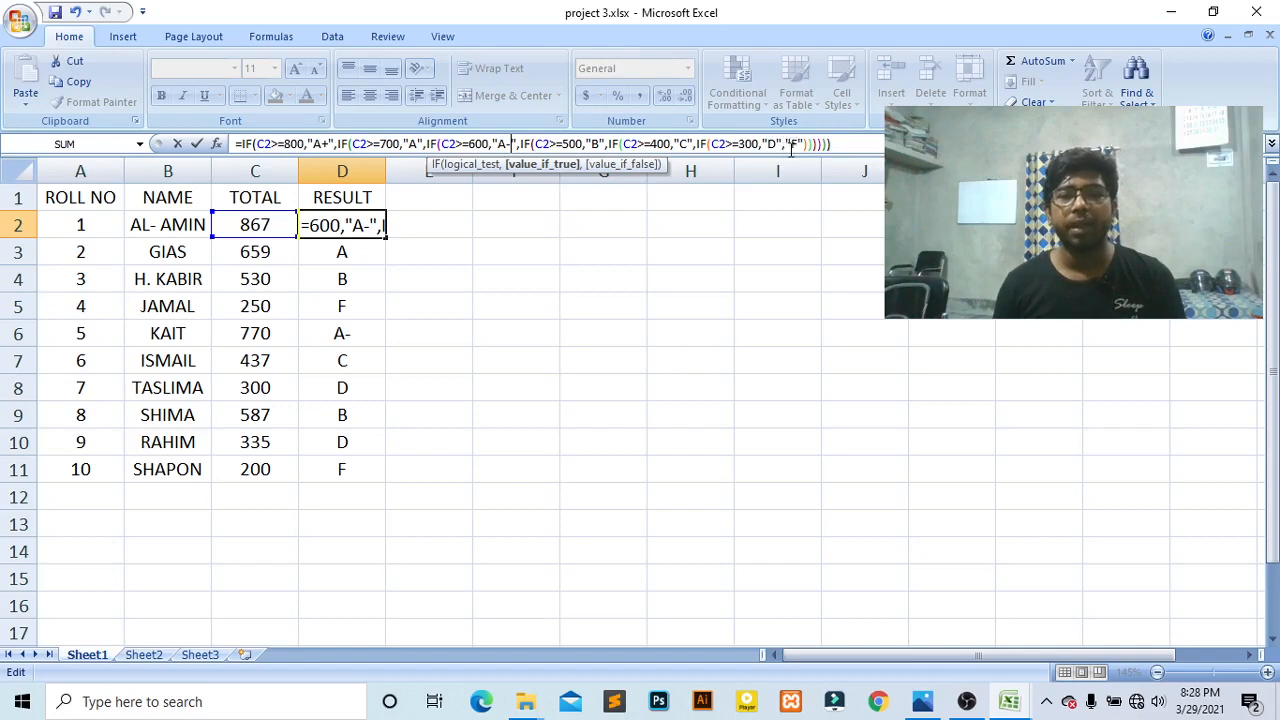
pyautogui.click(789, 144)
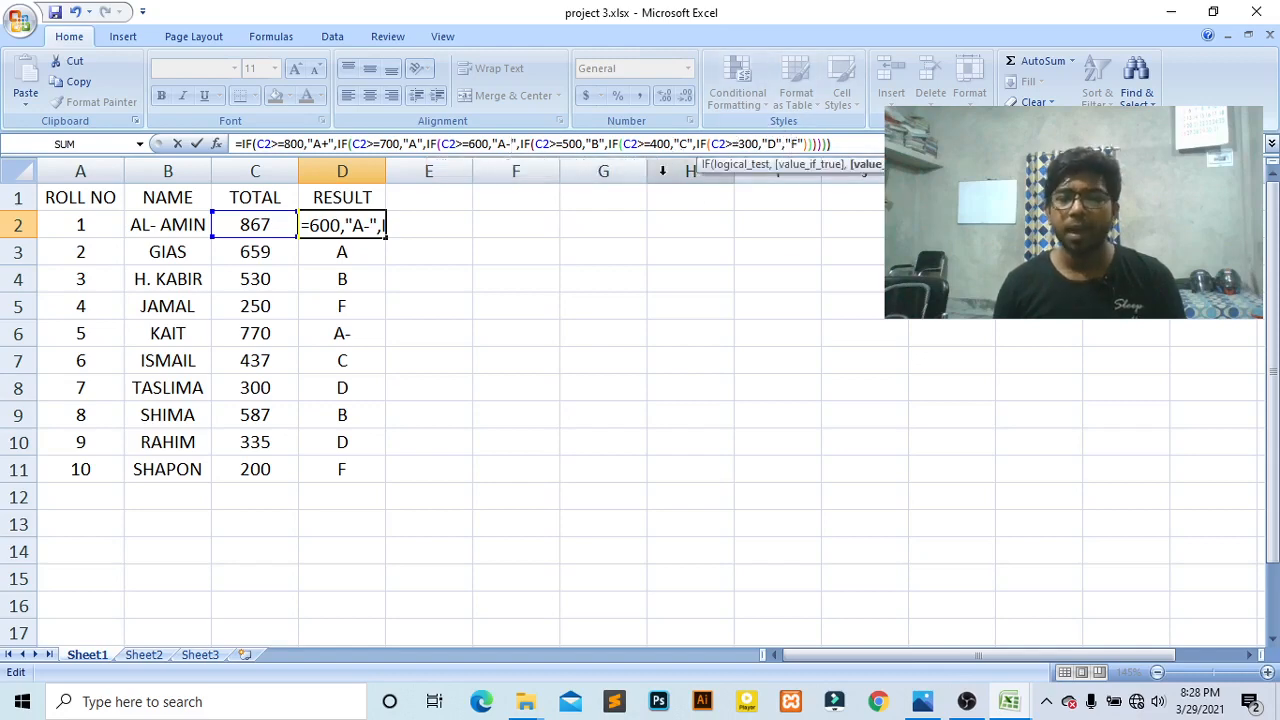
pyautogui.click(924, 704)
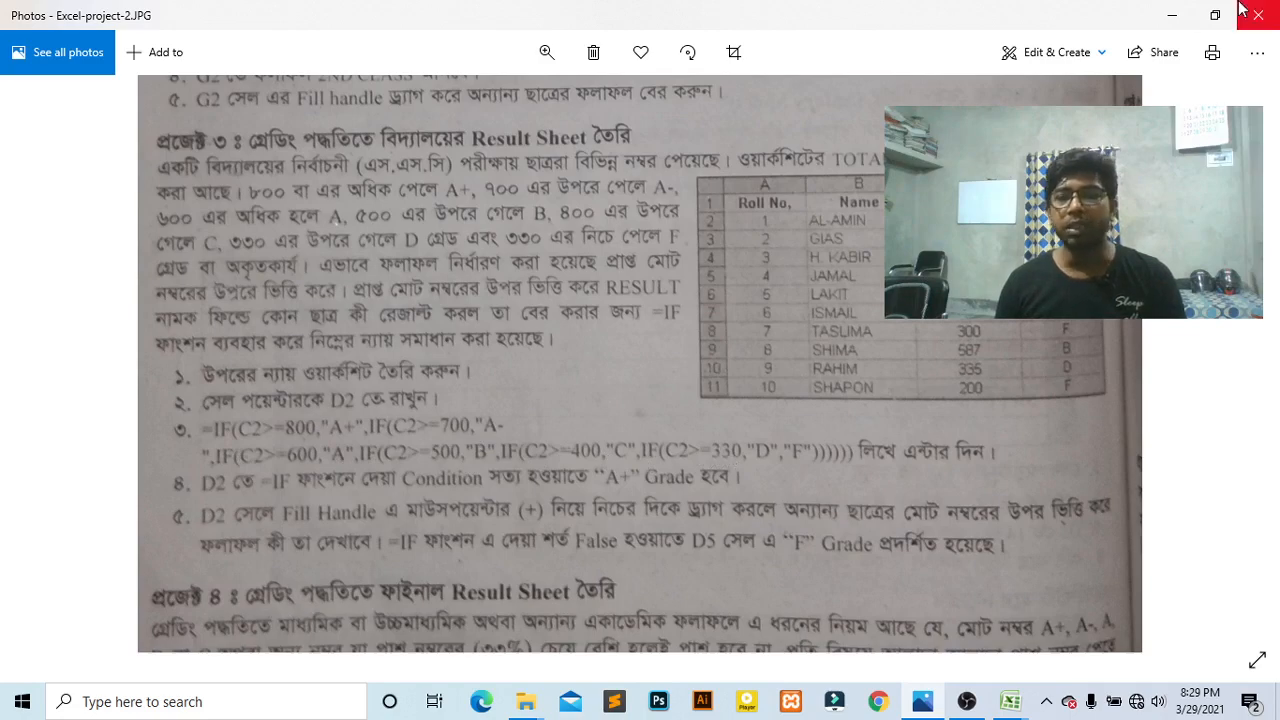
pyautogui.click(1171, 15)
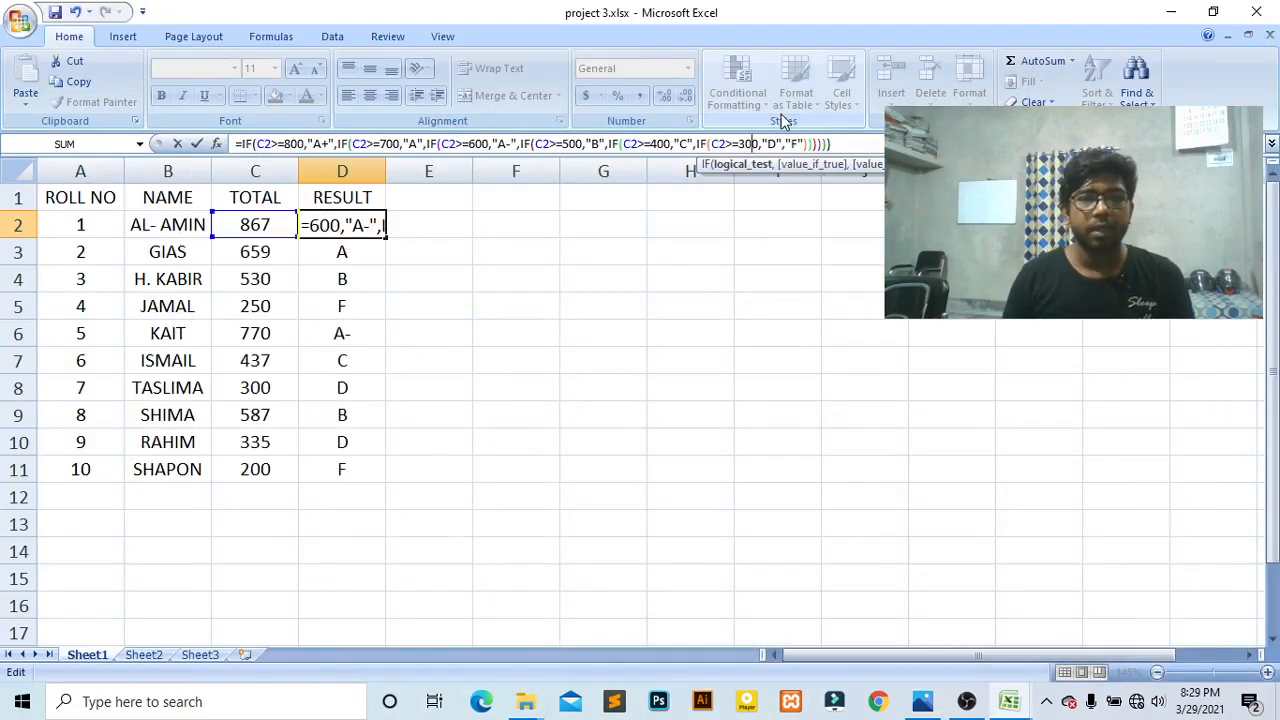
pyautogui.press('BackSpace')
pyautogui.write('3')
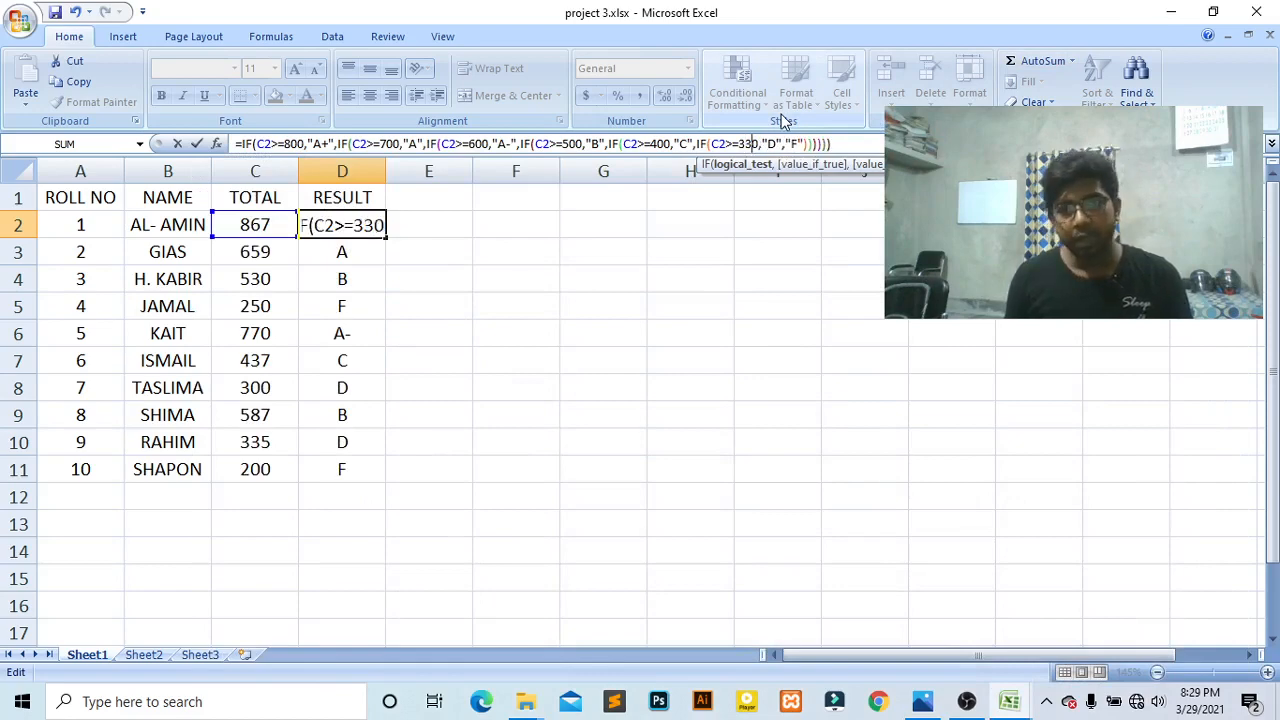
# Step: Check the closing parentheses at the end of the D2 formula against its nested IF functions
pyautogui.click(855, 141)
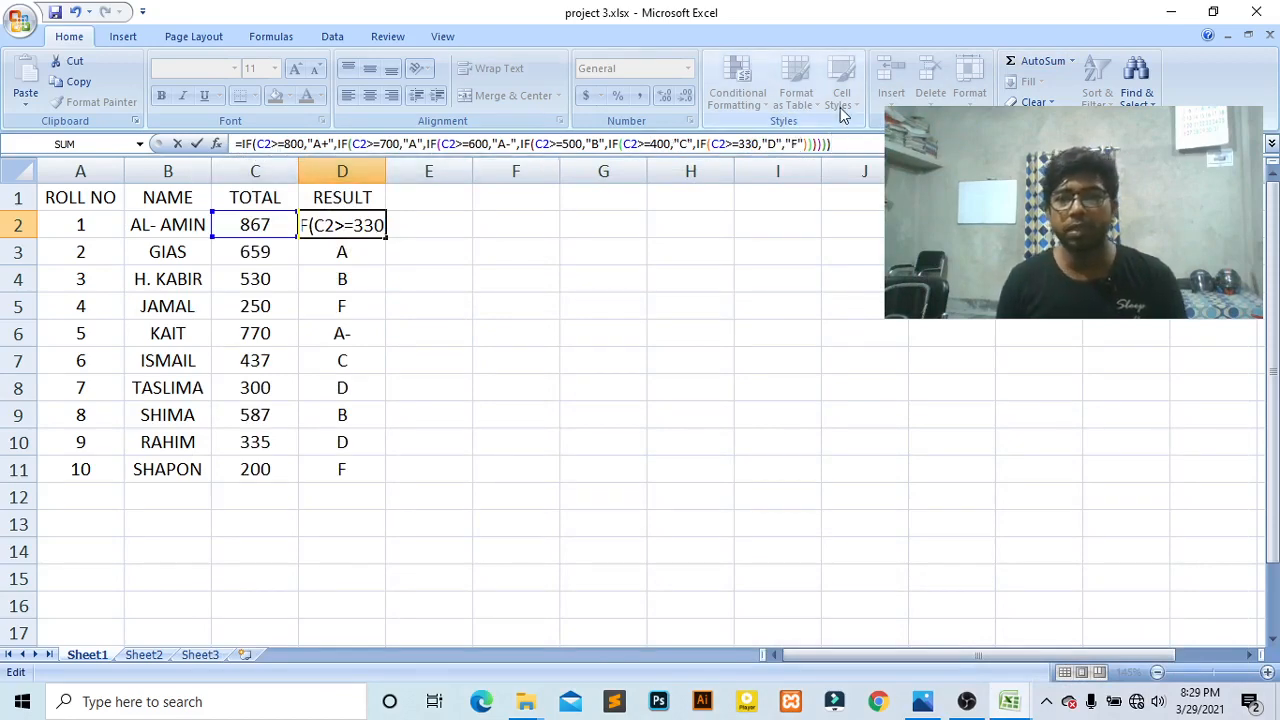
pyautogui.write('))')
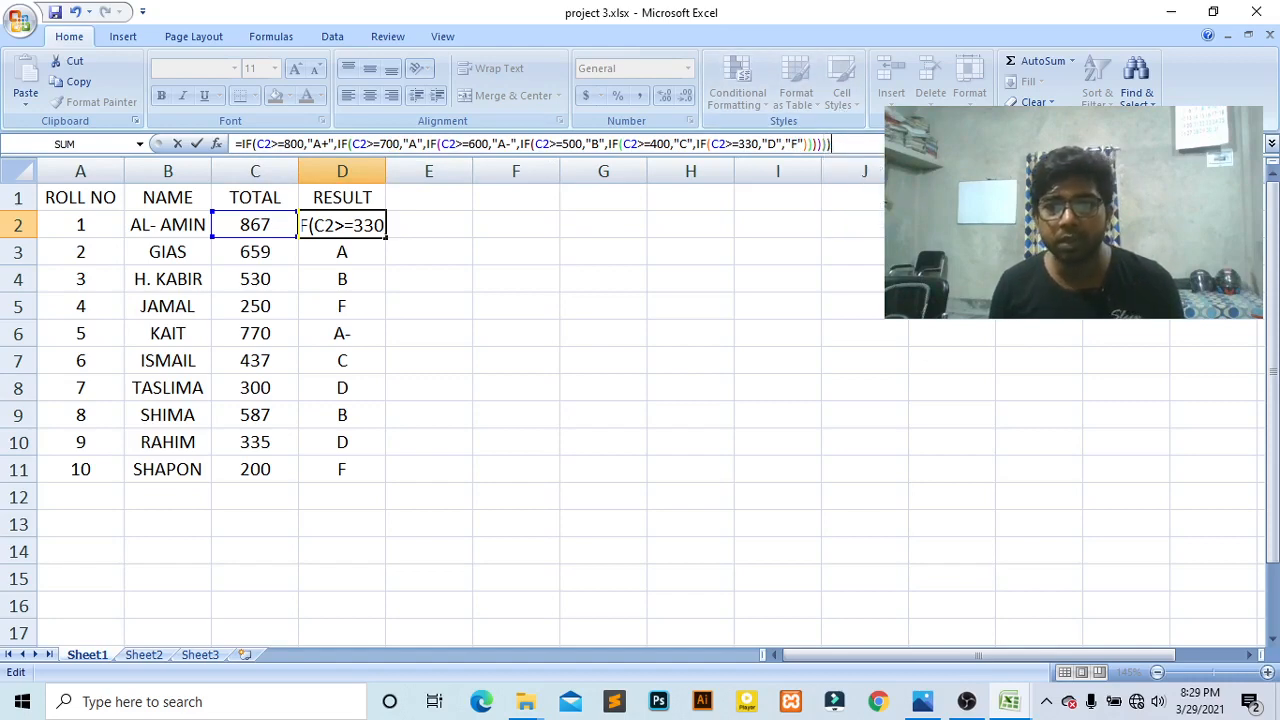
pyautogui.press('Left')
pyautogui.press('Left')
pyautogui.press('Left')
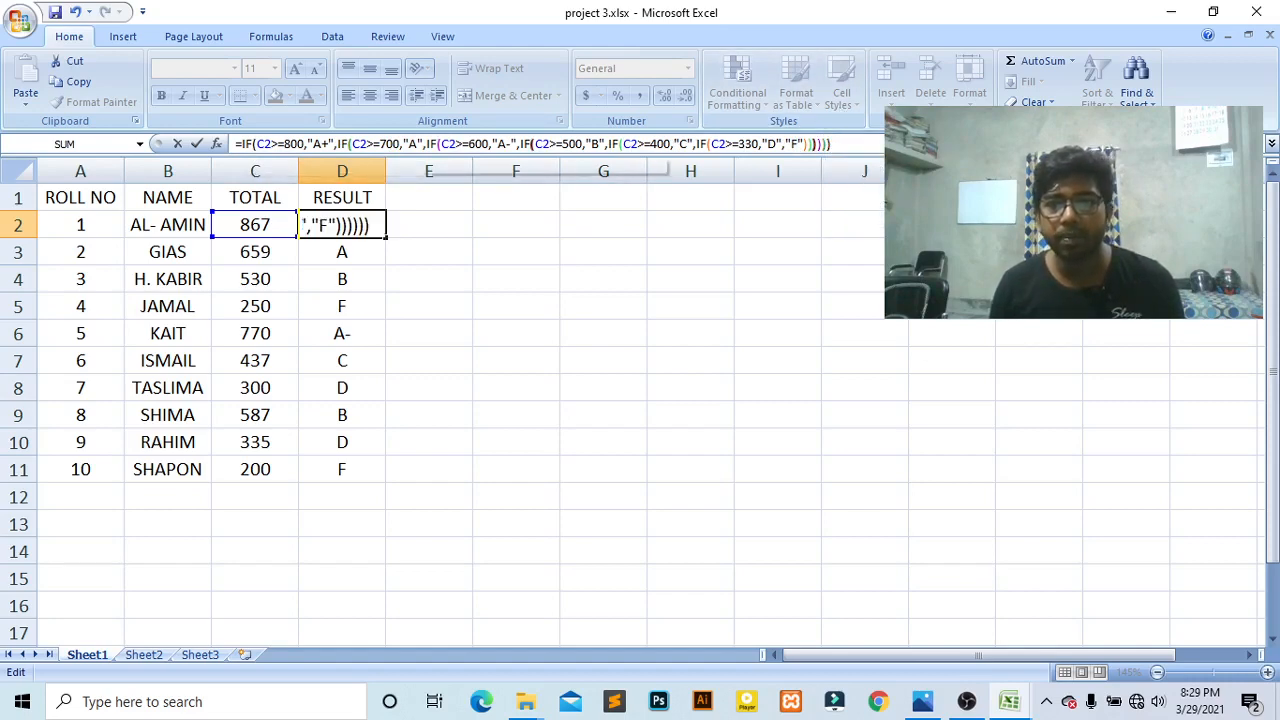
pyautogui.press('Left')
pyautogui.press('Left')
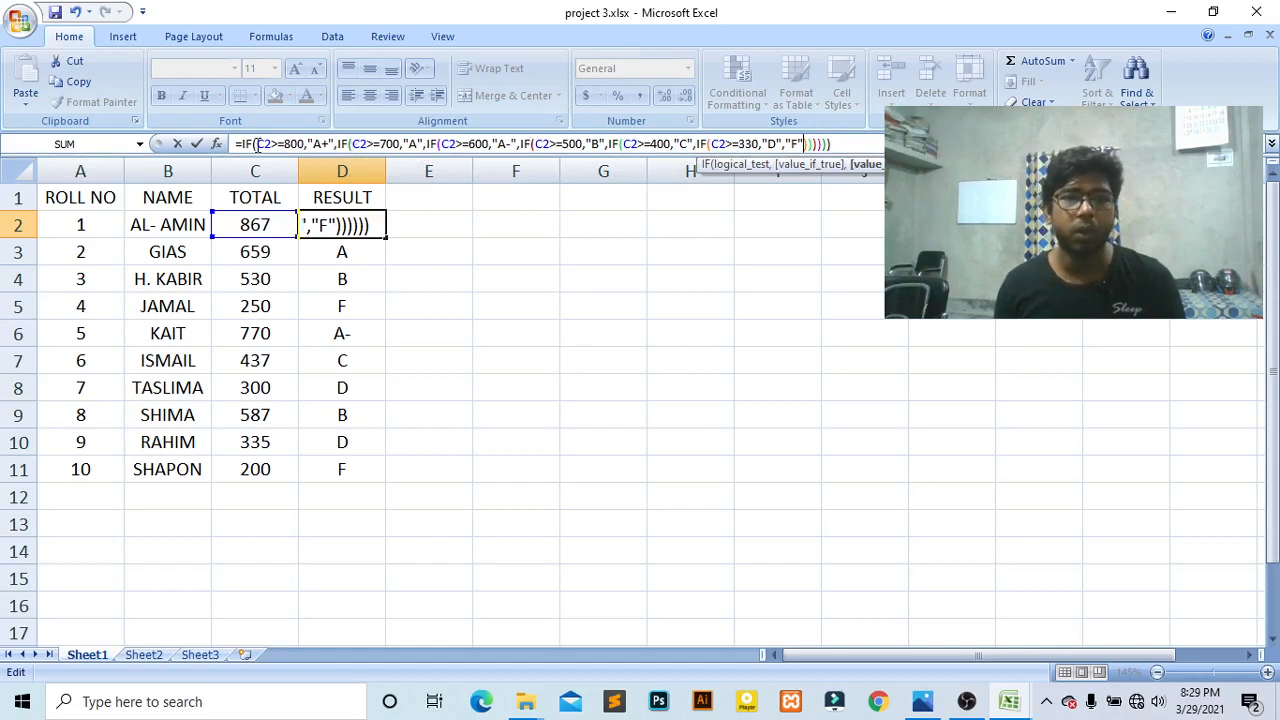
pyautogui.click(851, 149)
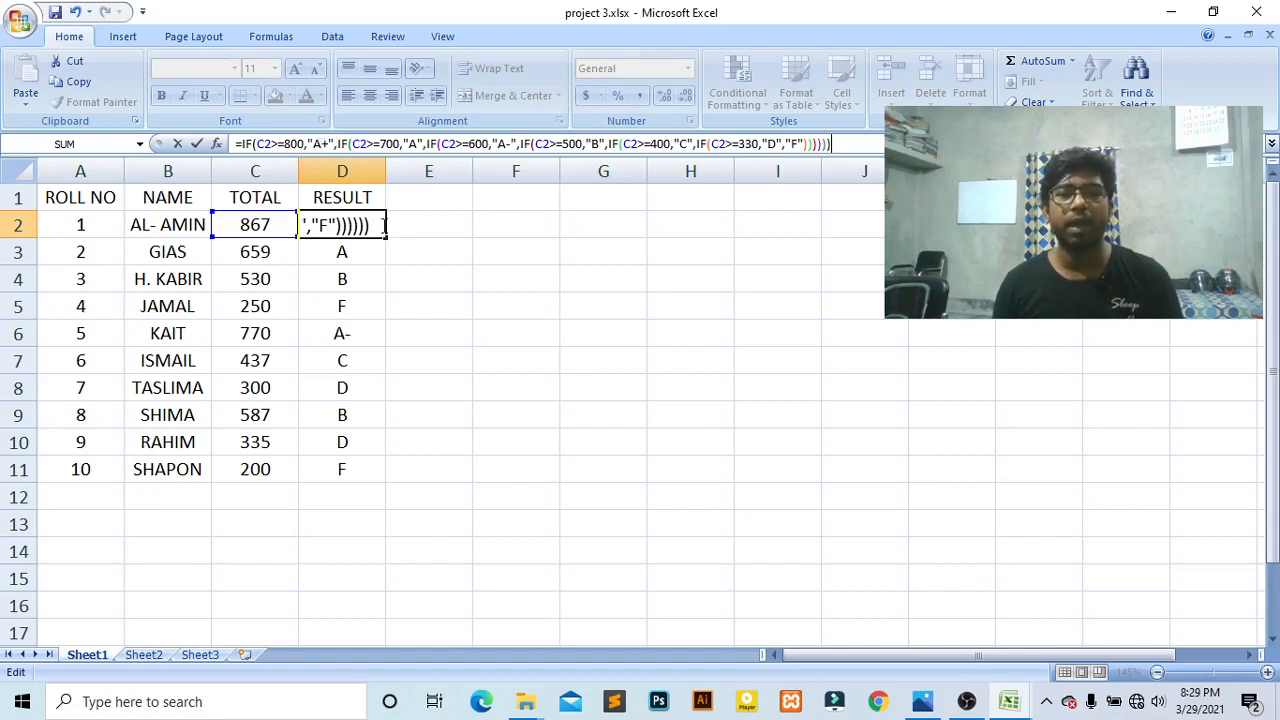
# Step: Commit the edited formula in D2 and fill it down the RESULT column through D11
pyautogui.press('Return')
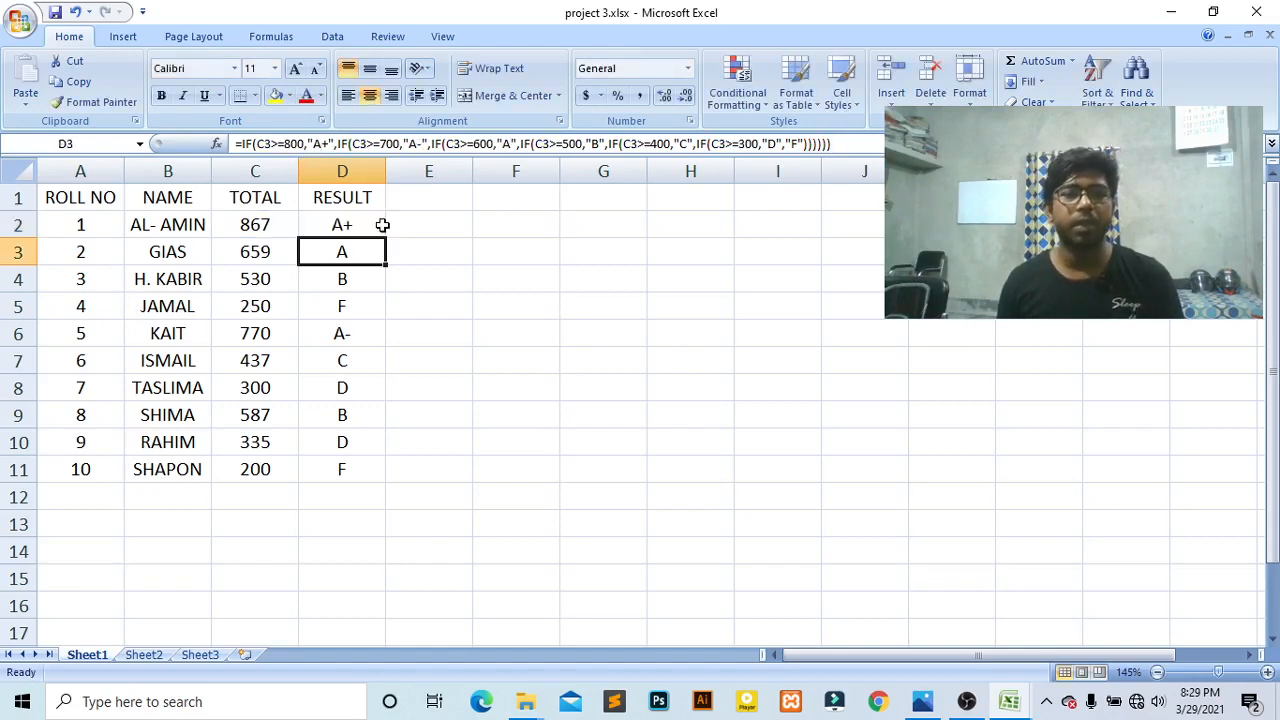
pyautogui.click(337, 227)
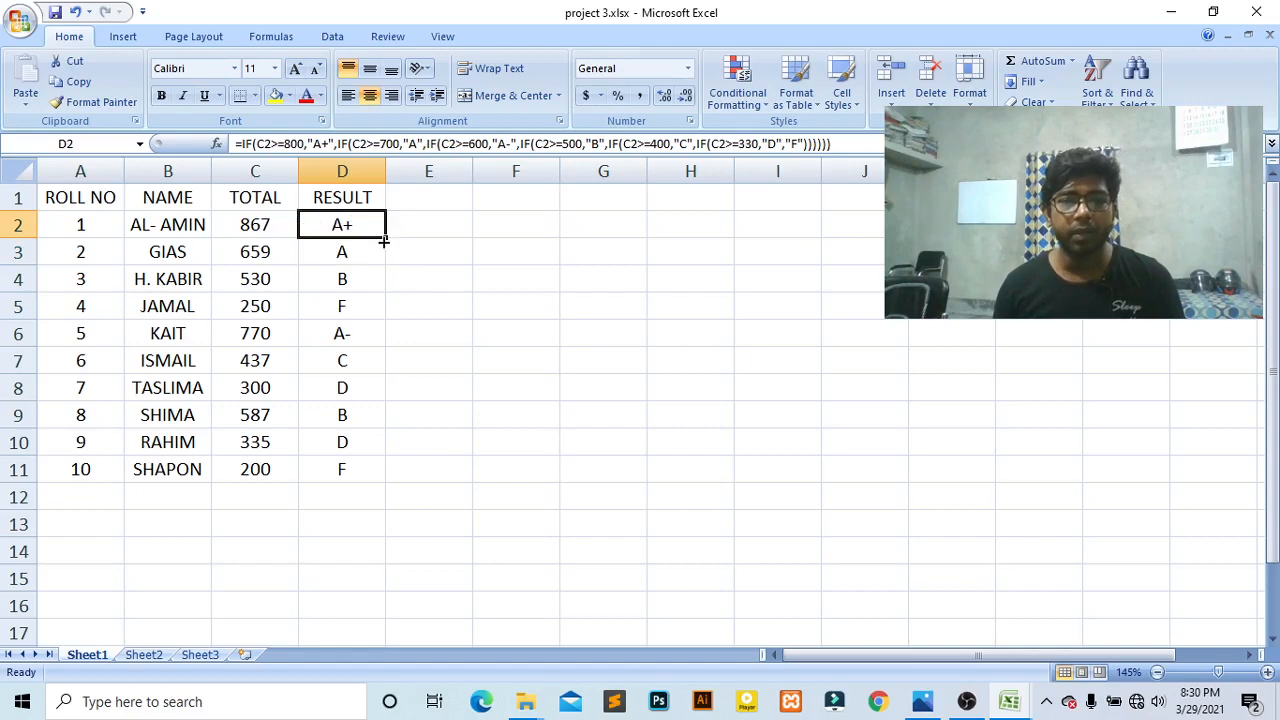
pyautogui.moveTo(383, 235); pyautogui.dragTo(366, 486)
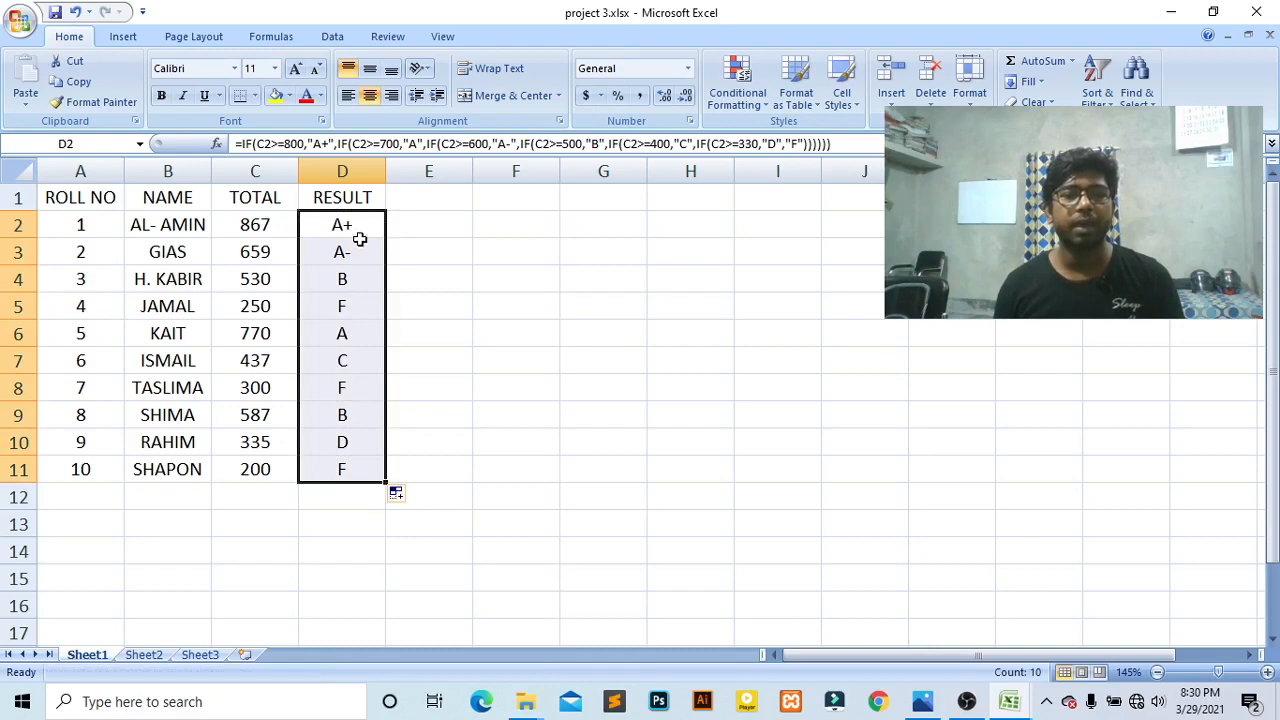
# Step: Check the grade in D3 against the project 3 result table in the project photo
pyautogui.click(348, 255)
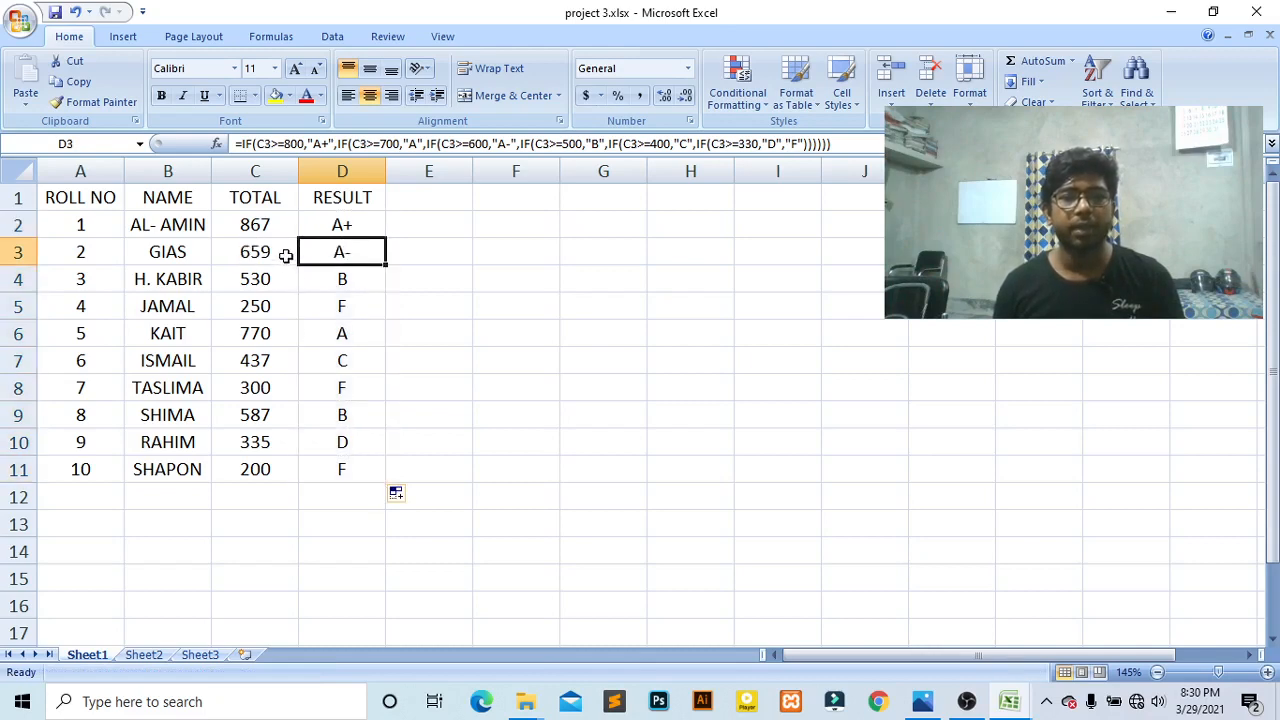
pyautogui.click(922, 701)
pyautogui.scroll(3, 767, 435)
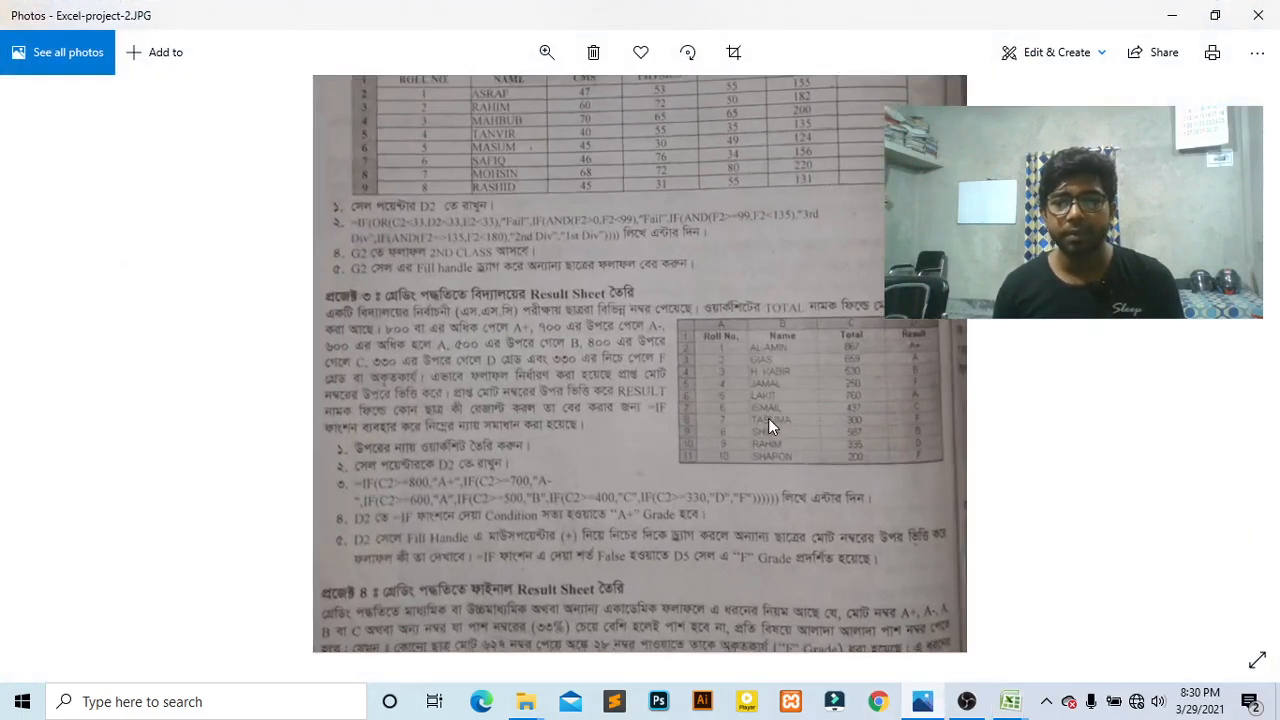
pyautogui.click(1172, 15)
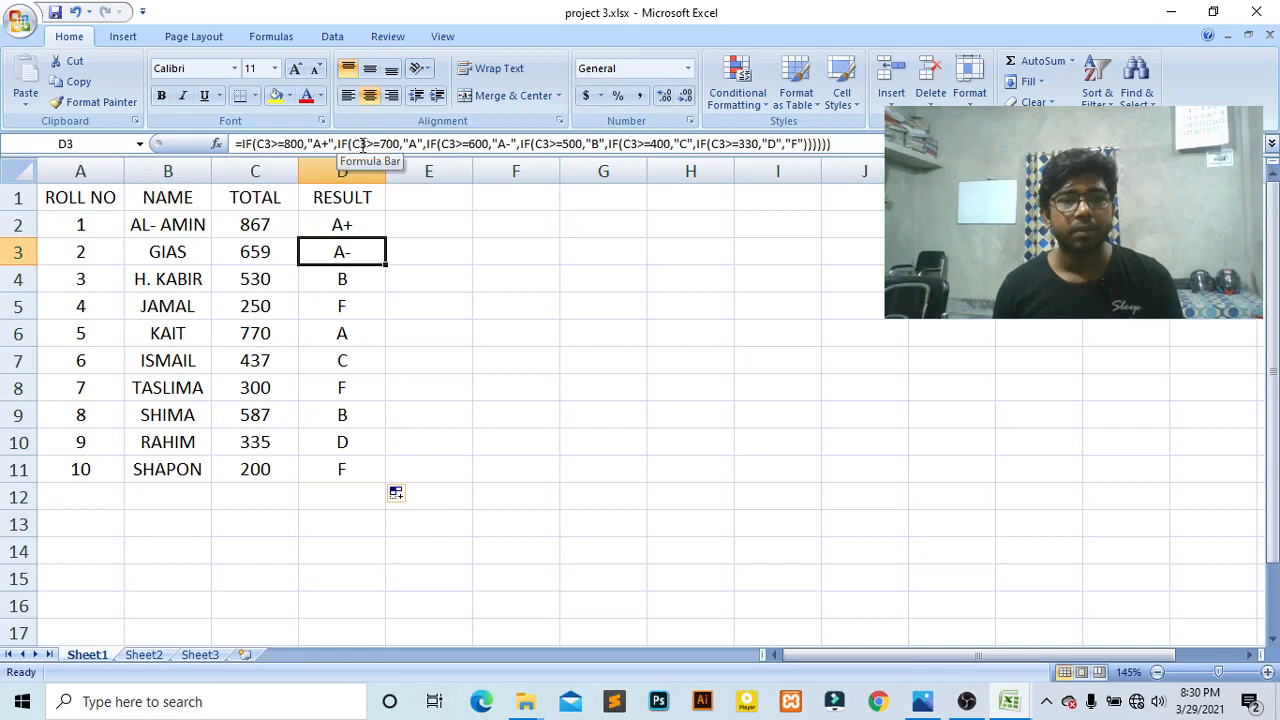
# Step: Compare the nested IF formula in D2 with the project 3 formula printed in the project photo
pyautogui.click(337, 226)
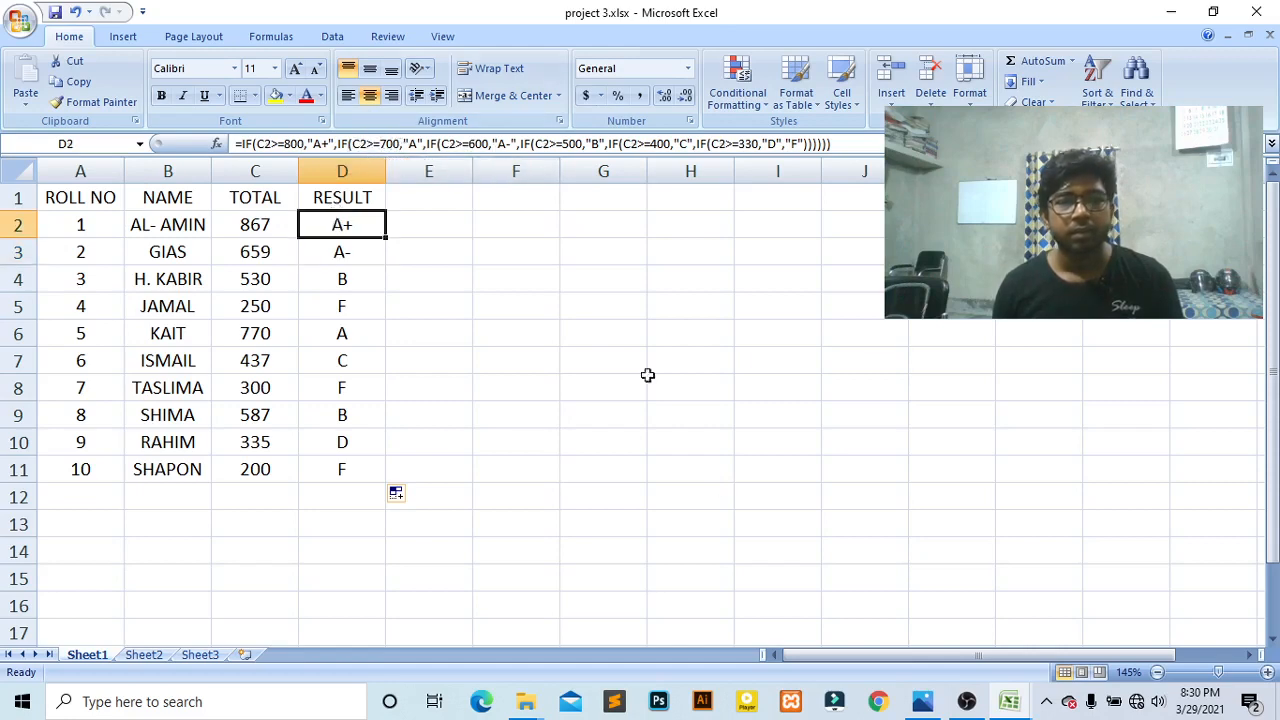
pyautogui.click(923, 703)
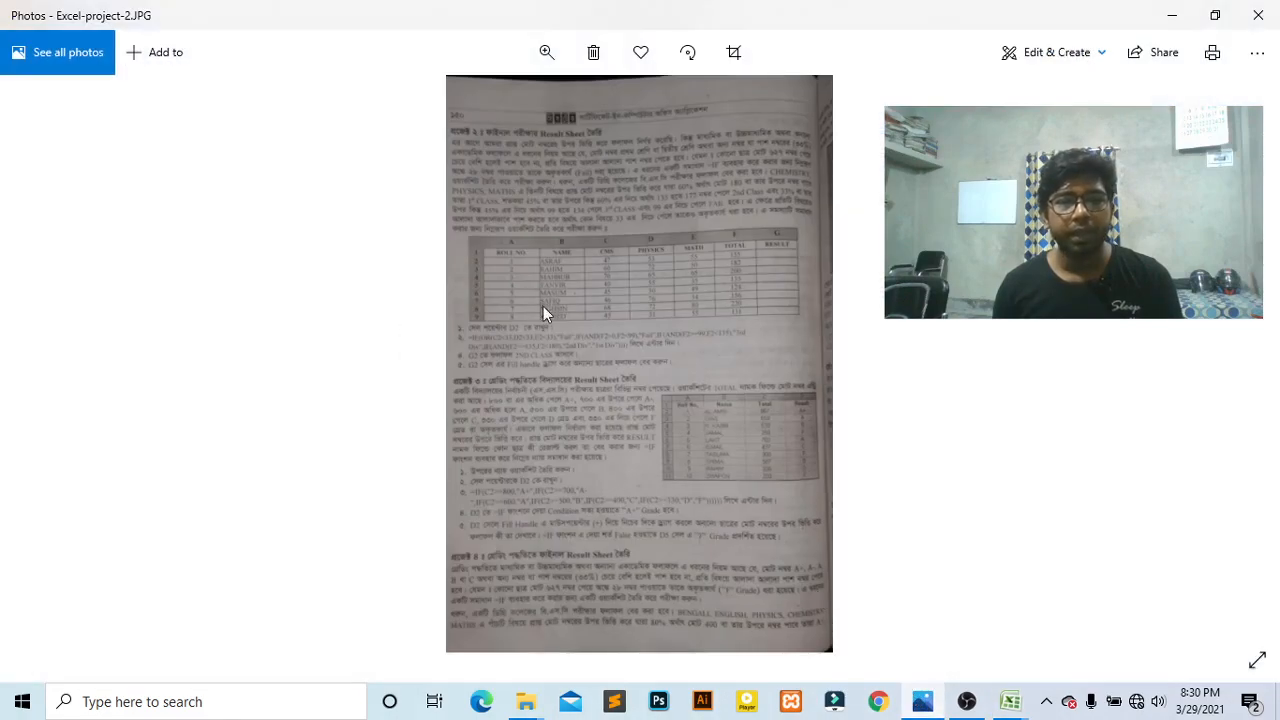
pyautogui.scroll(5, 543, 310)
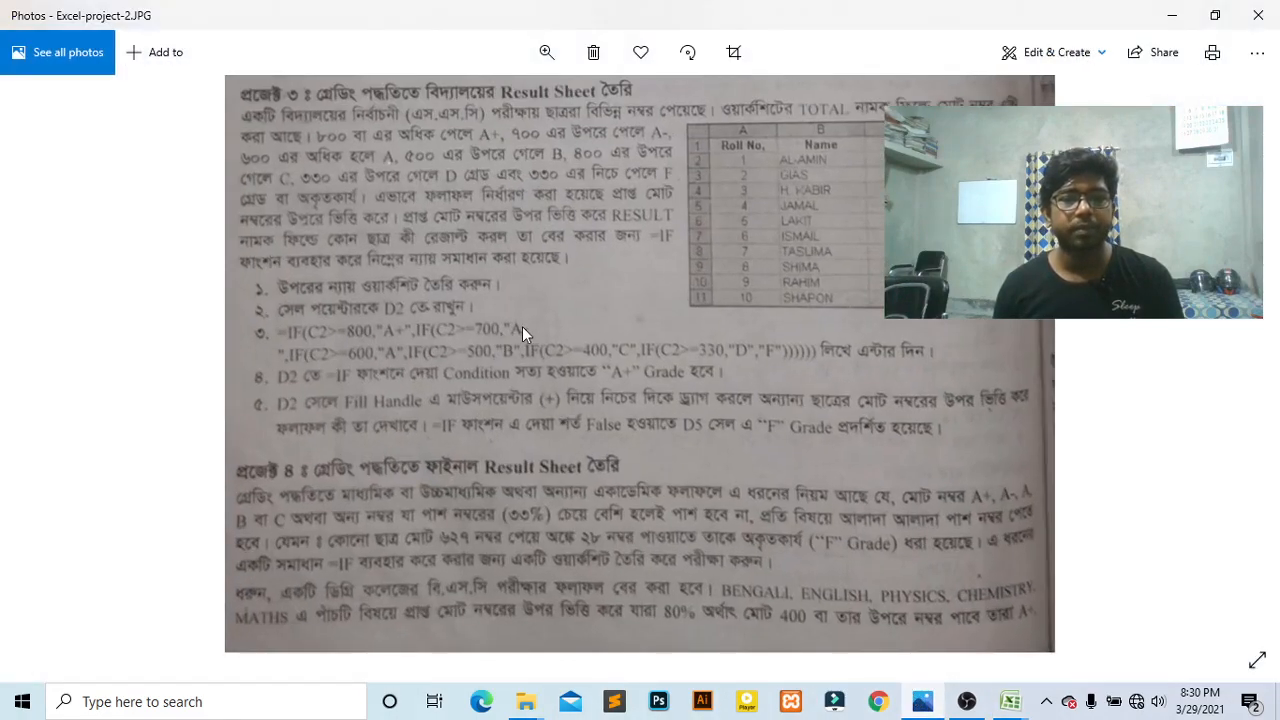
pyautogui.click(1172, 15)
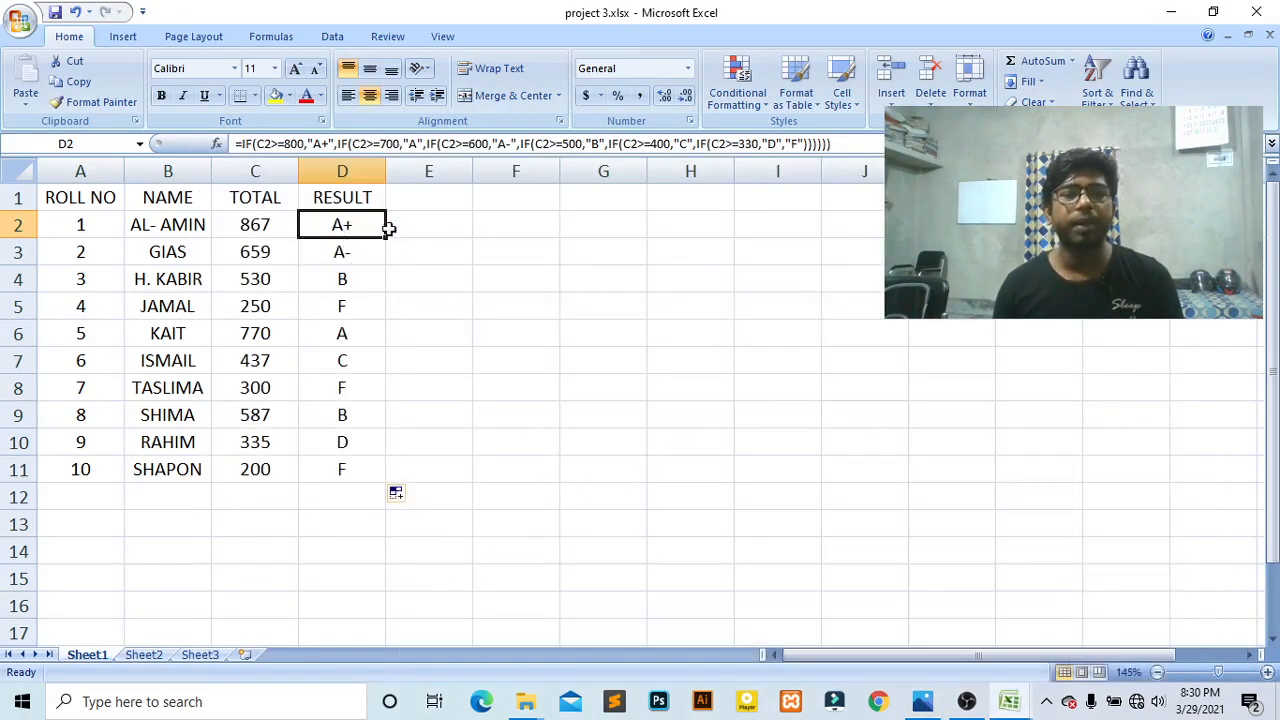
# Step: Fill the D2 grading formula down the RESULT column through D11 again and reselect D2
pyautogui.moveTo(386, 240); pyautogui.dragTo(372, 474)
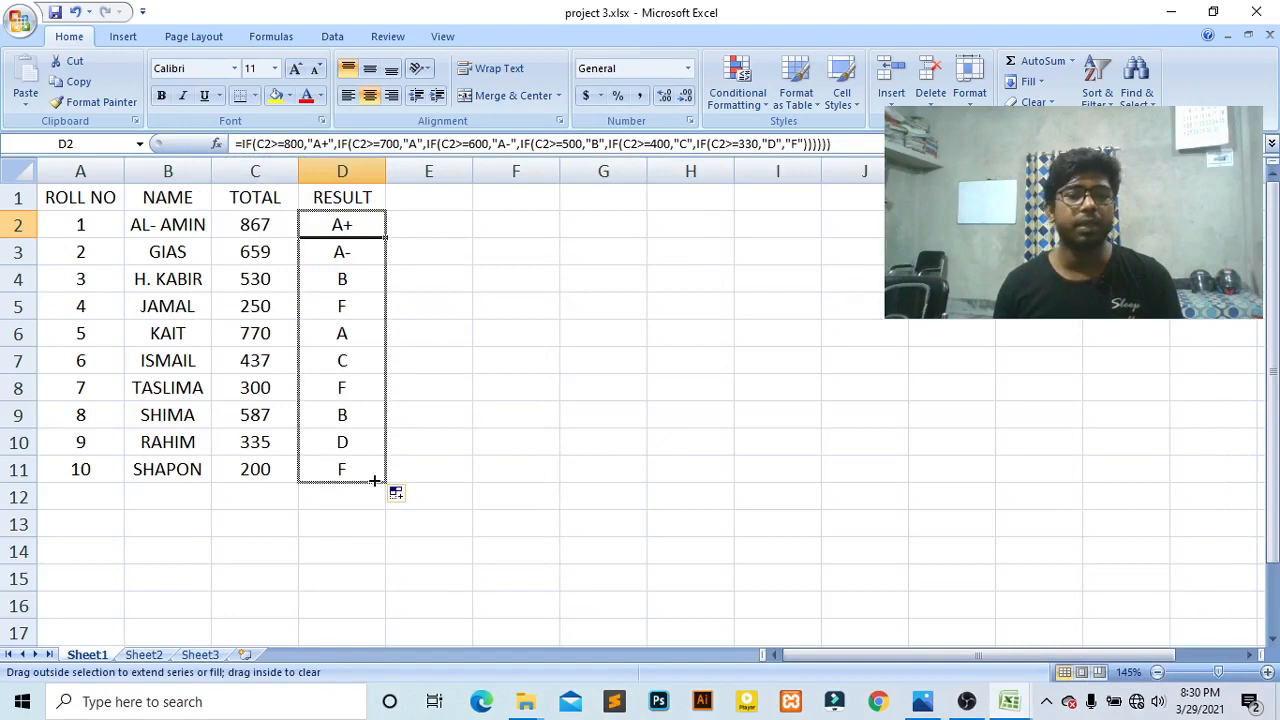
pyautogui.click(343, 223)
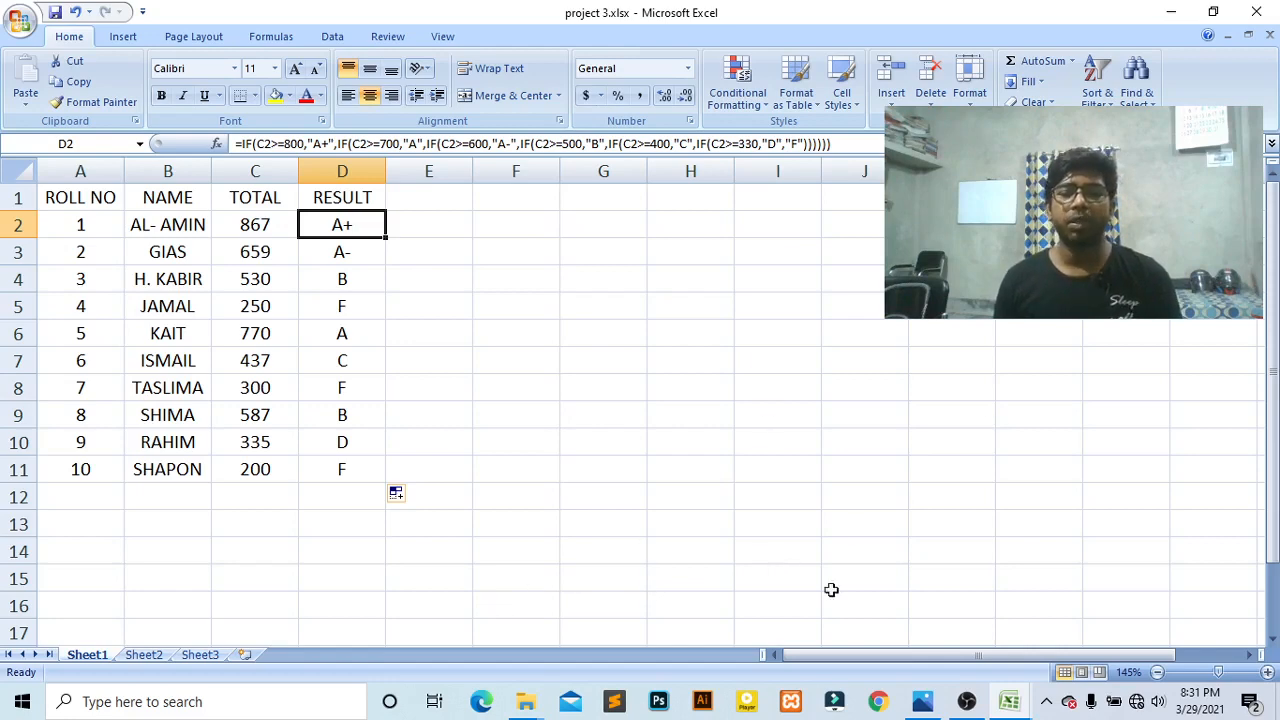
pyautogui.click(968, 700)
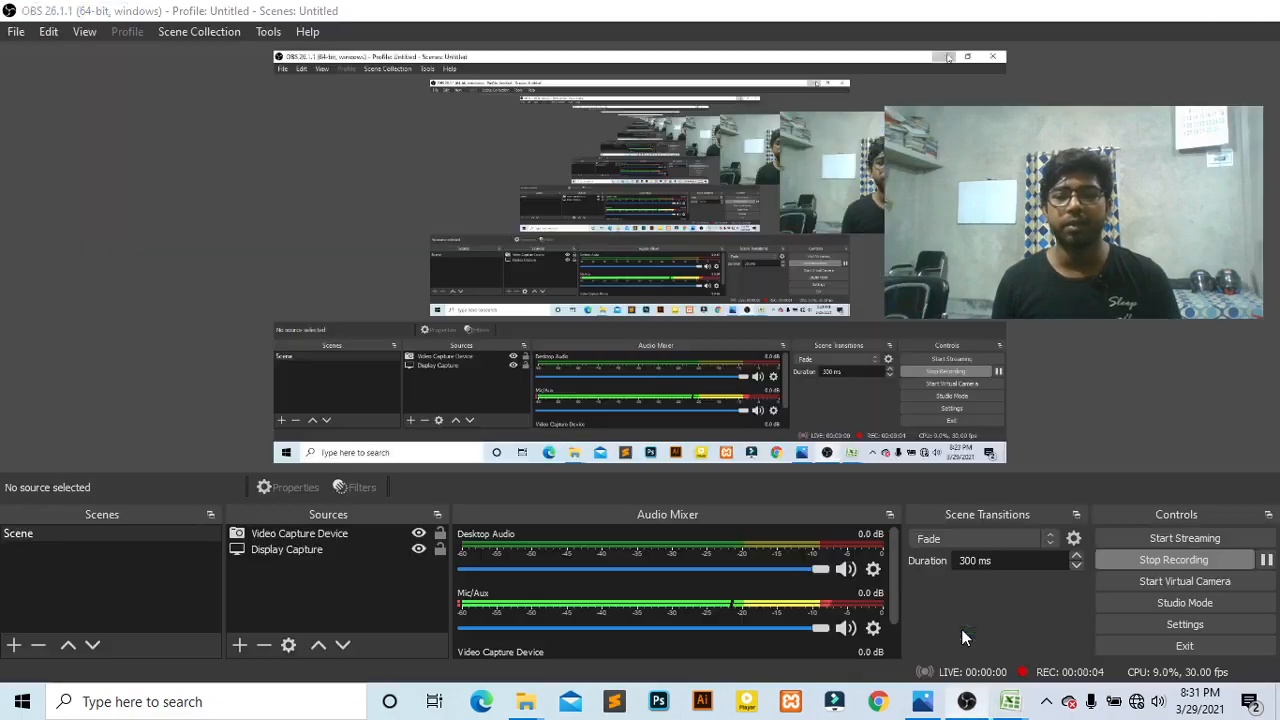